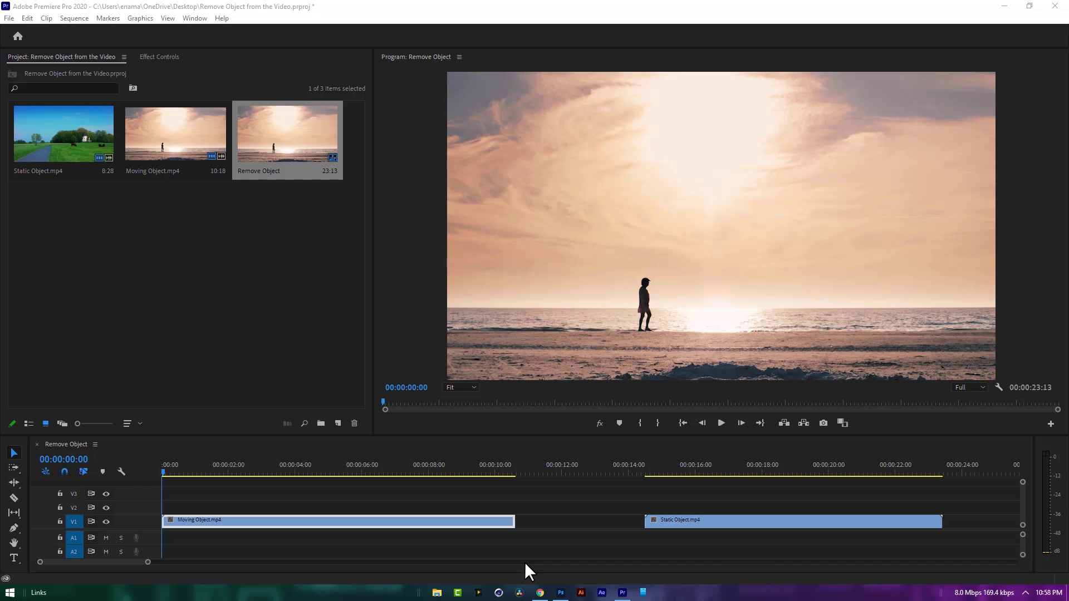
# Step: Preview the walker clip, duplicate Moving Object.mp4 onto V2, and hide V1's output
pyautogui.click(721, 423)
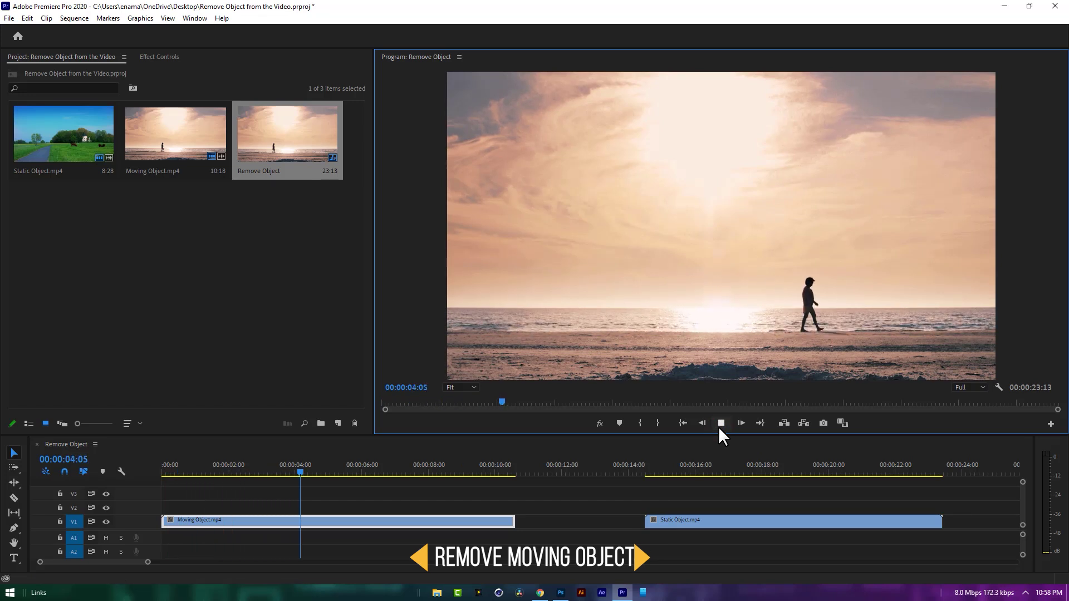
pyautogui.click(719, 426)
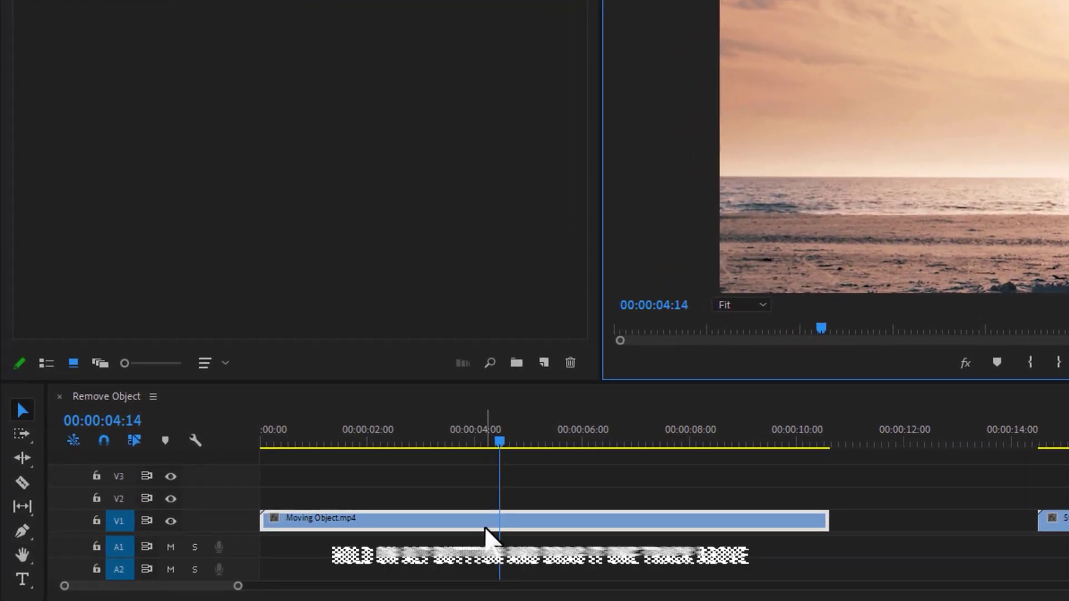
pyautogui.moveTo(482, 526); pyautogui.dragTo(479, 502)
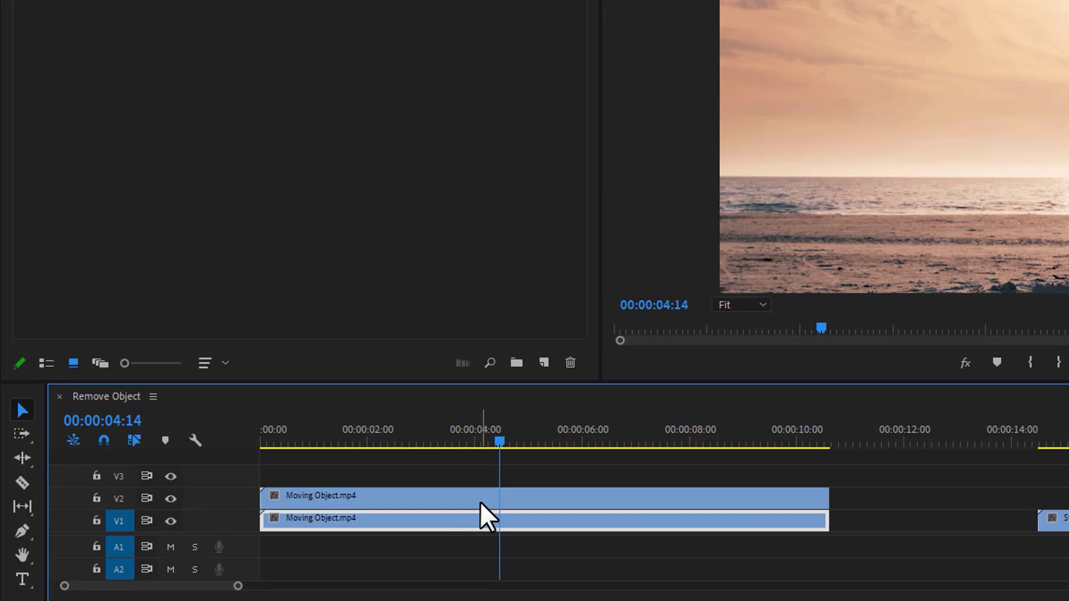
pyautogui.click(171, 521)
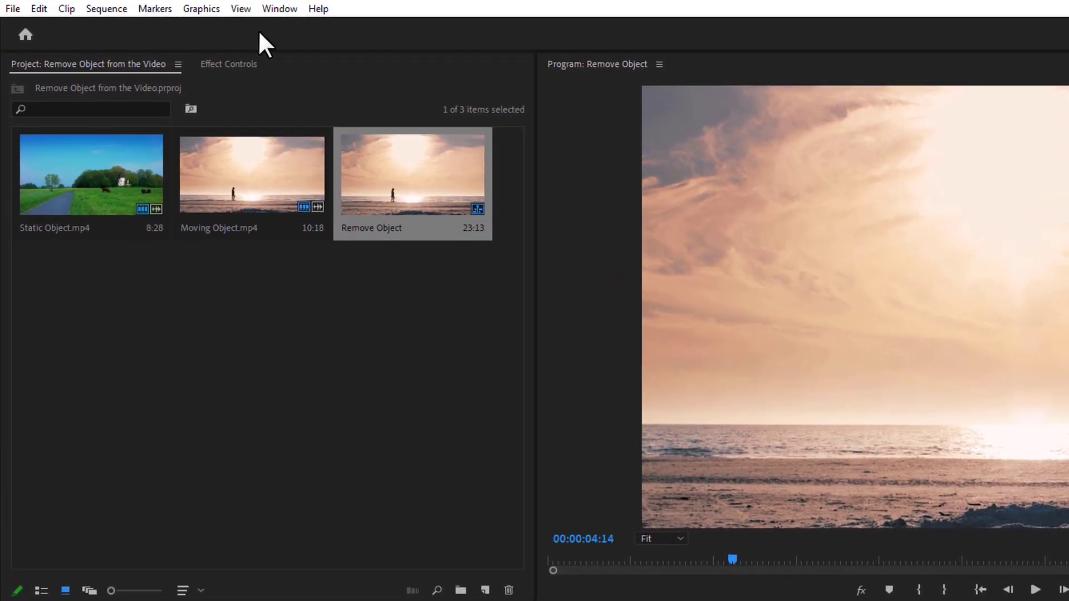
# Step: Show the Opacity settings in Effect Controls for the V2 copy at the sequence's first frame
pyautogui.click(275, 9)
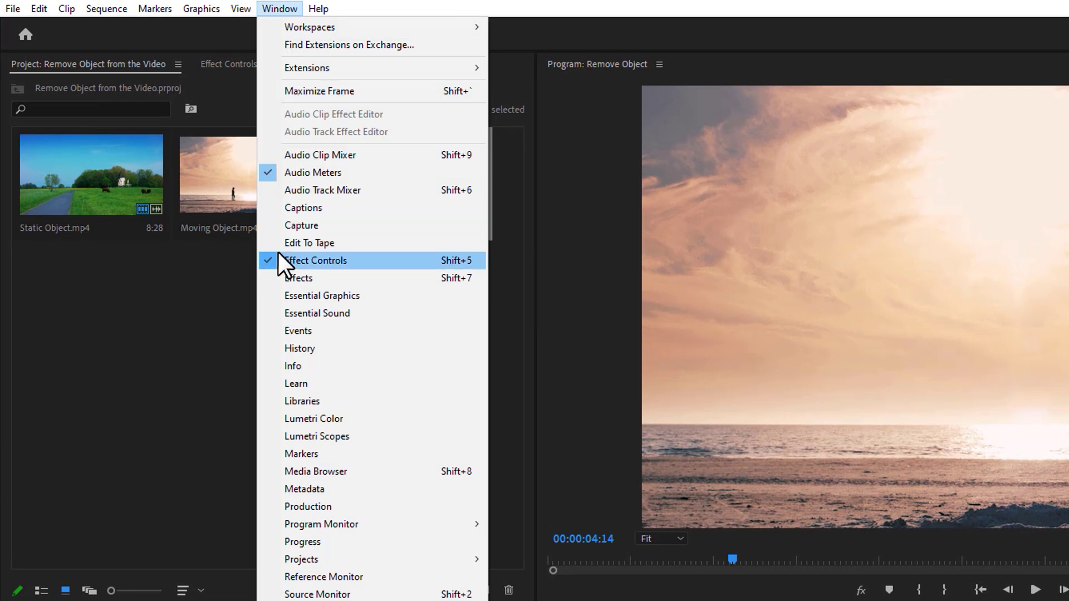
pyautogui.click(373, 259)
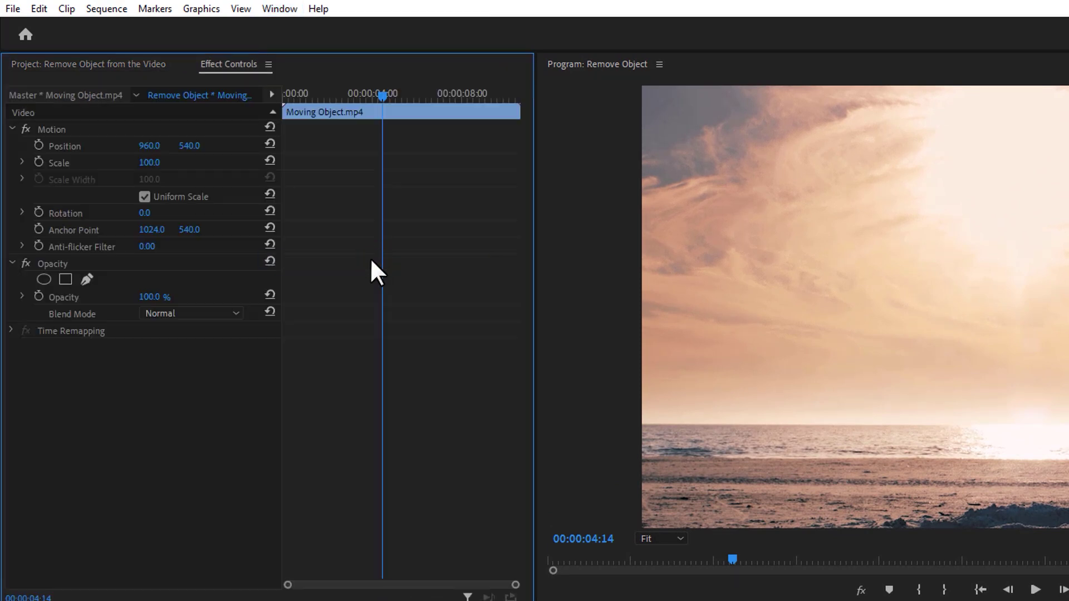
pyautogui.click(73, 264)
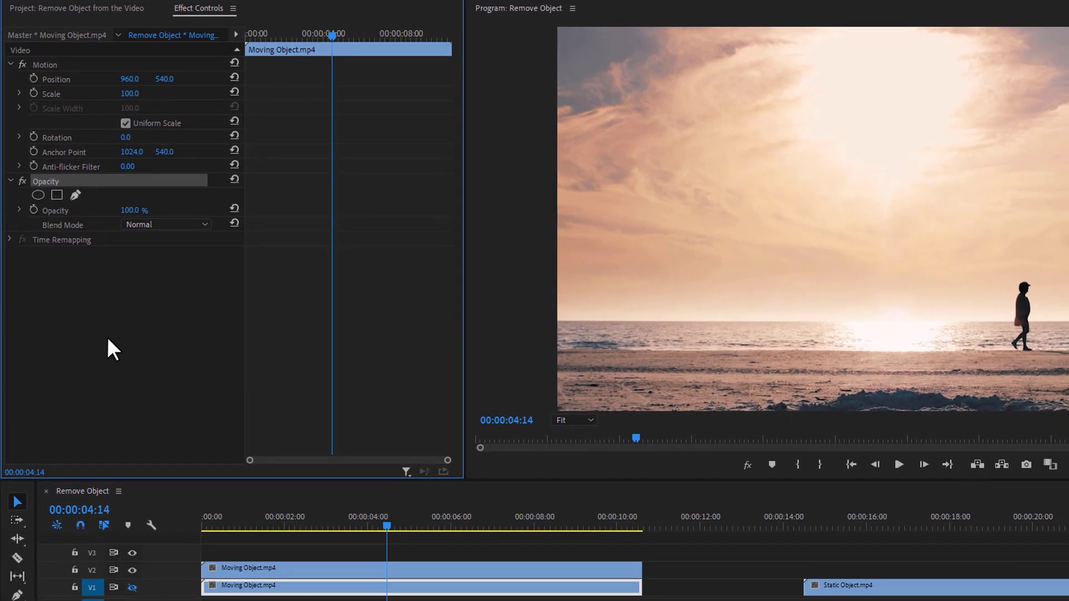
pyautogui.click(254, 568)
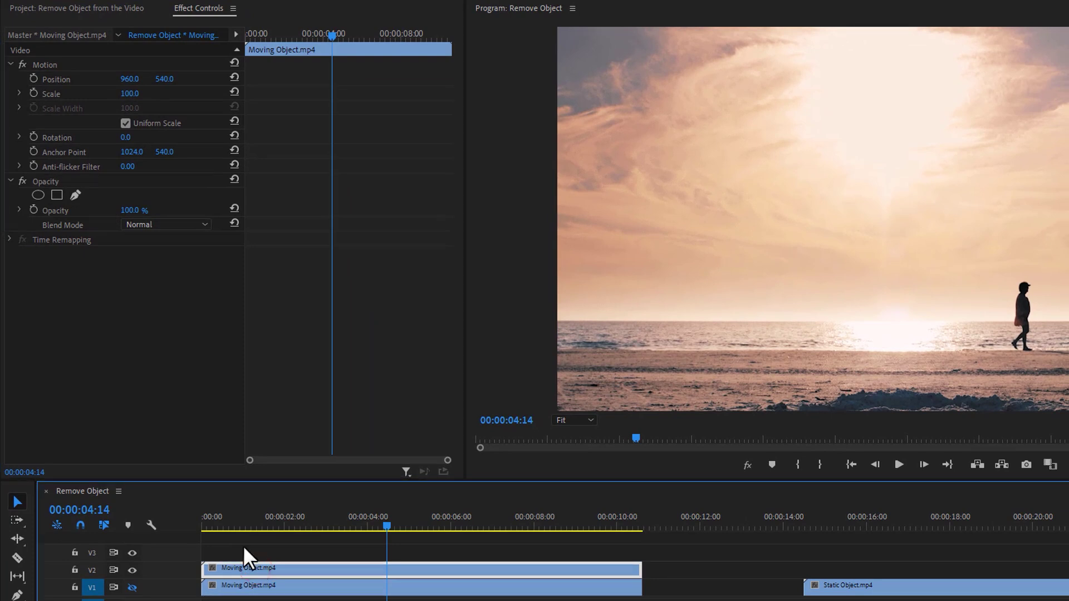
pyautogui.moveTo(219, 520); pyautogui.dragTo(191, 522)
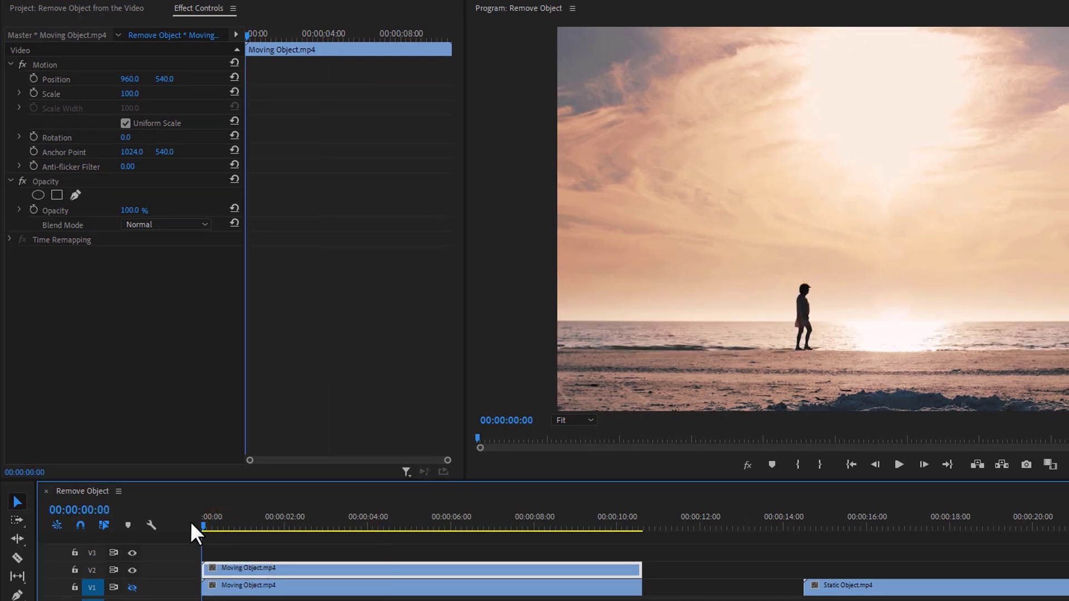
# Step: Draw an elliptical opacity mask as a narrow oval around the walker and feather it to 50
pyautogui.click(39, 199)
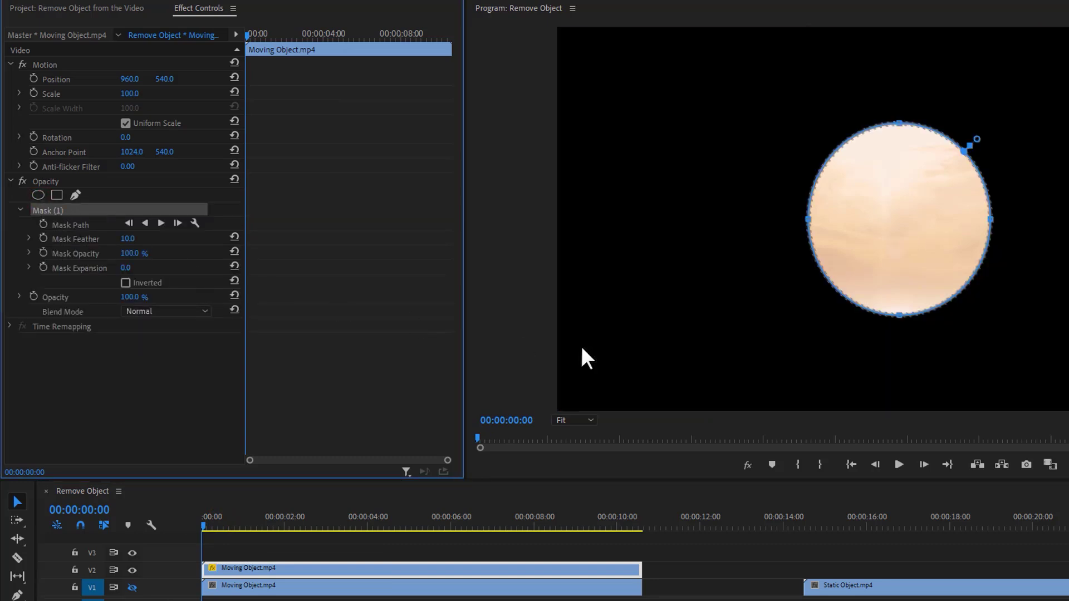
pyautogui.moveTo(875, 240); pyautogui.dragTo(797, 294)
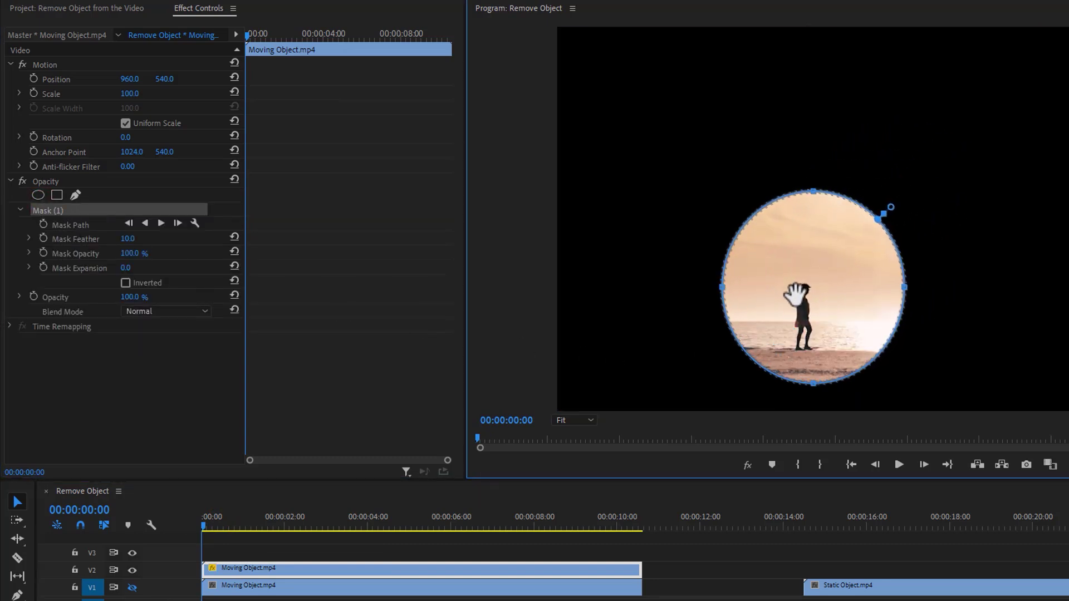
pyautogui.moveTo(905, 290); pyautogui.dragTo(864, 296)
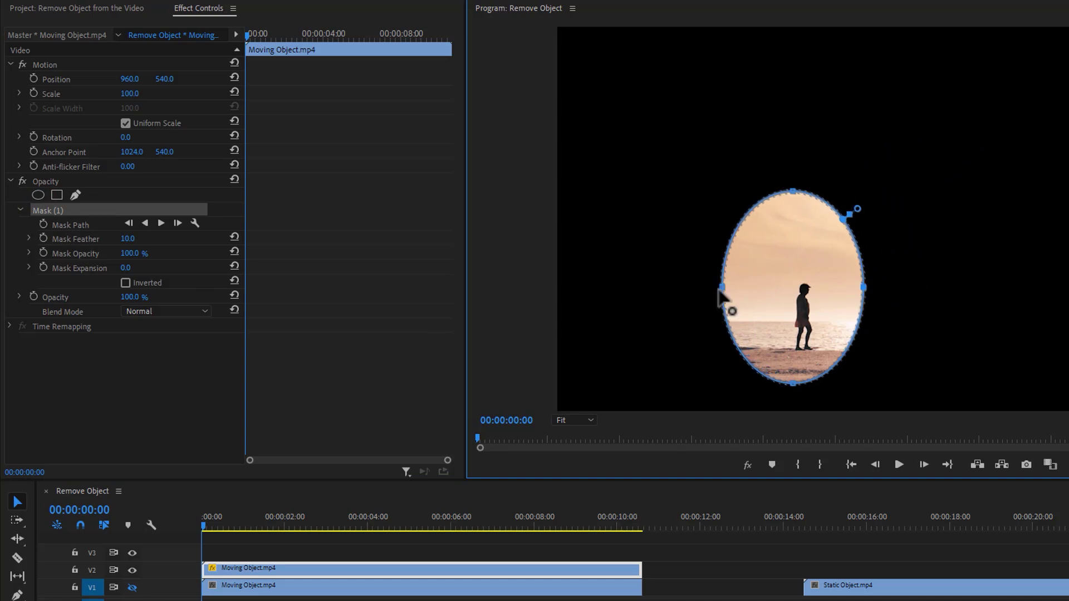
pyautogui.moveTo(718, 290); pyautogui.dragTo(760, 291)
pyautogui.moveTo(812, 191); pyautogui.dragTo(811, 232)
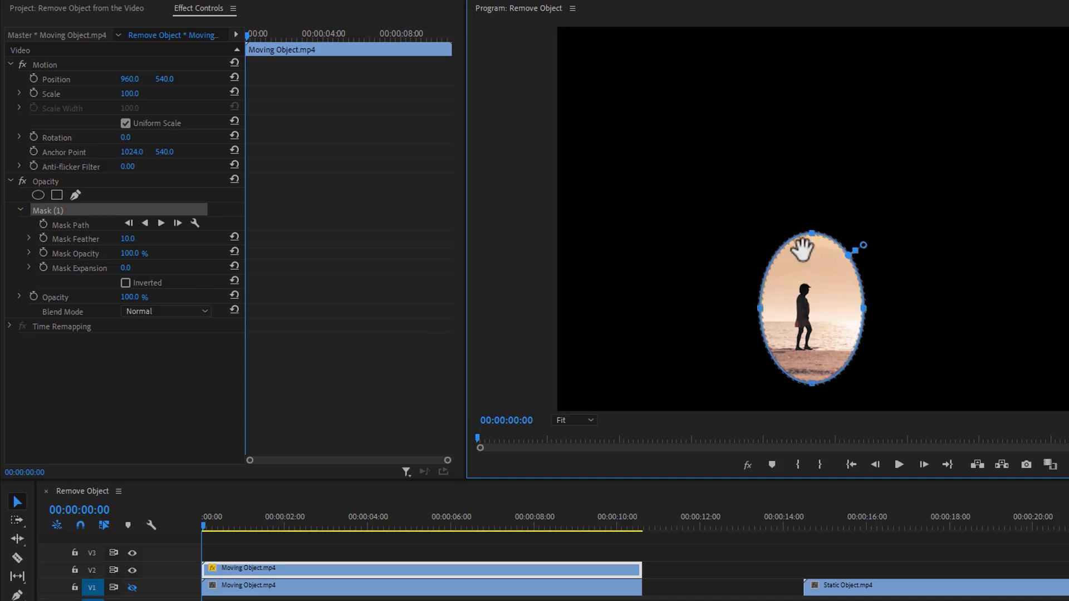
pyautogui.moveTo(808, 386); pyautogui.dragTo(807, 377)
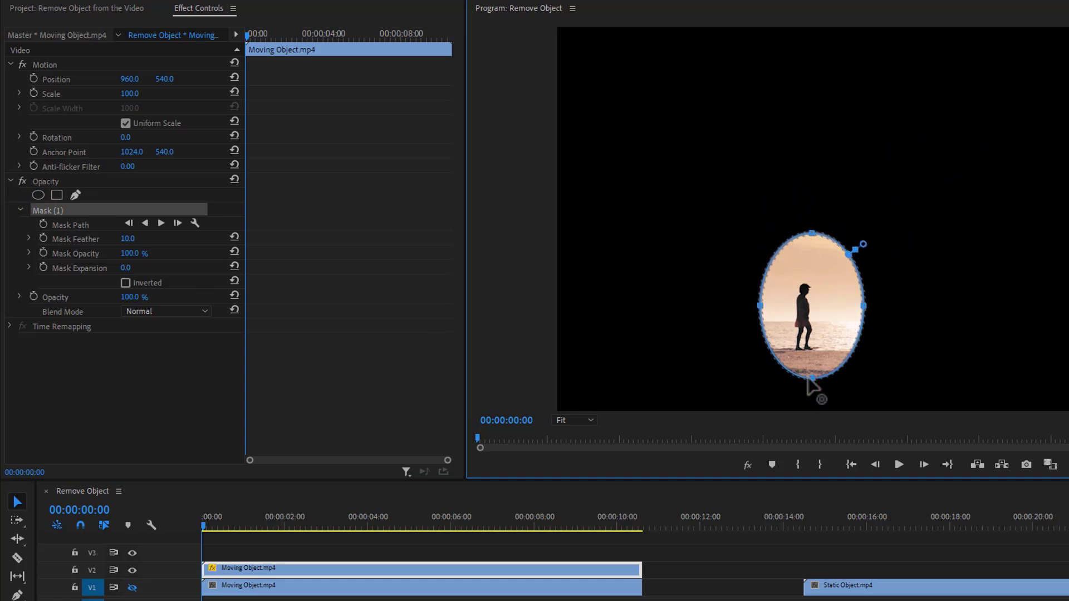
pyautogui.click(131, 239)
pyautogui.write('50')
pyautogui.press('Return')
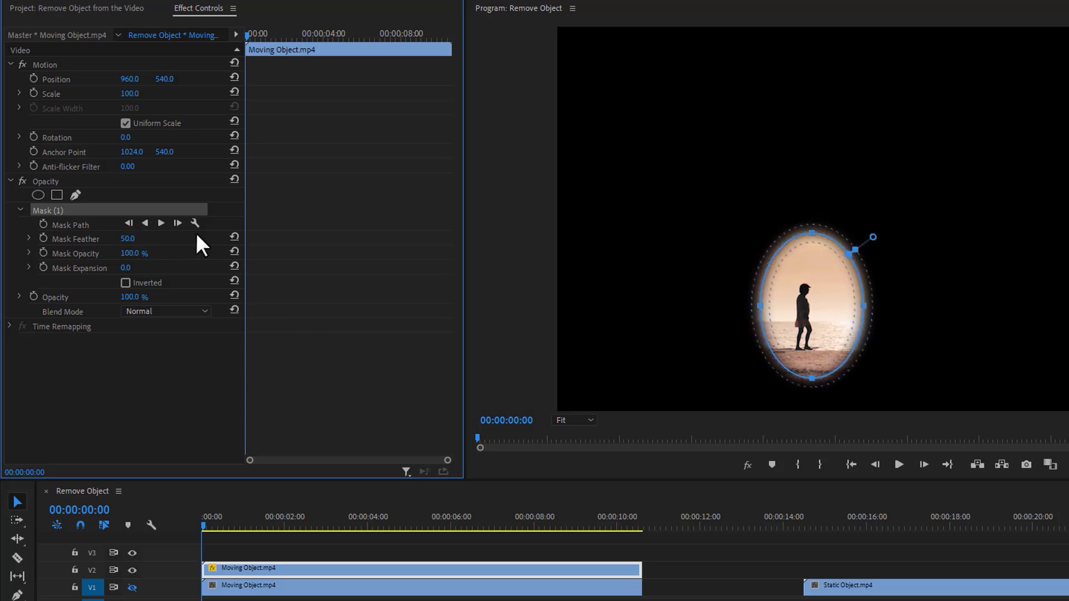
# Step: Start Mask Path keyframes and move the oval onto the walker through 00:00:01:02
pyautogui.click(44, 225)
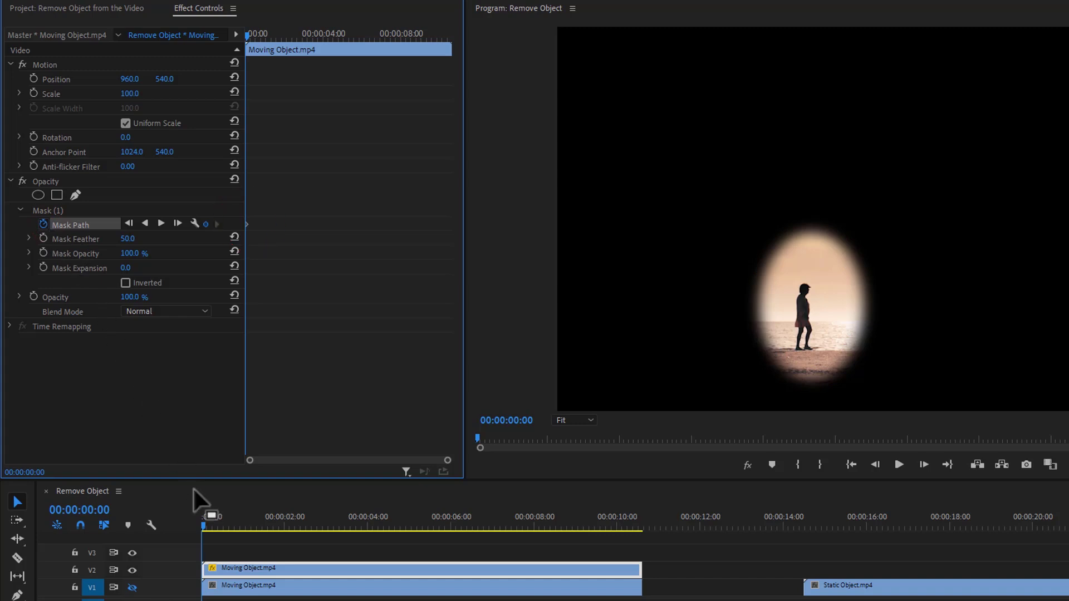
pyautogui.moveTo(208, 531); pyautogui.dragTo(226, 535)
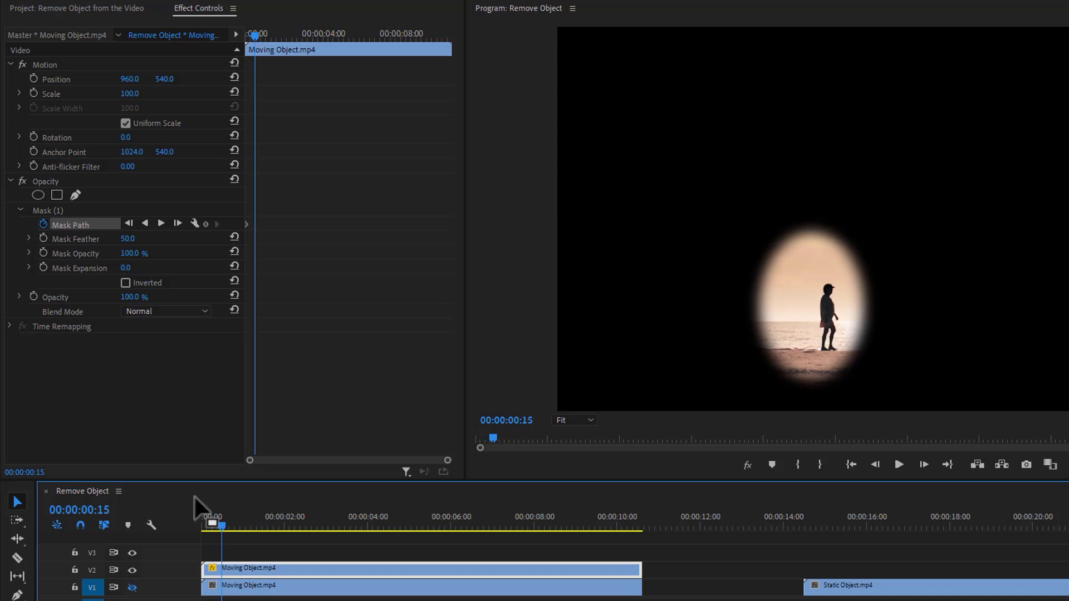
pyautogui.click(63, 211)
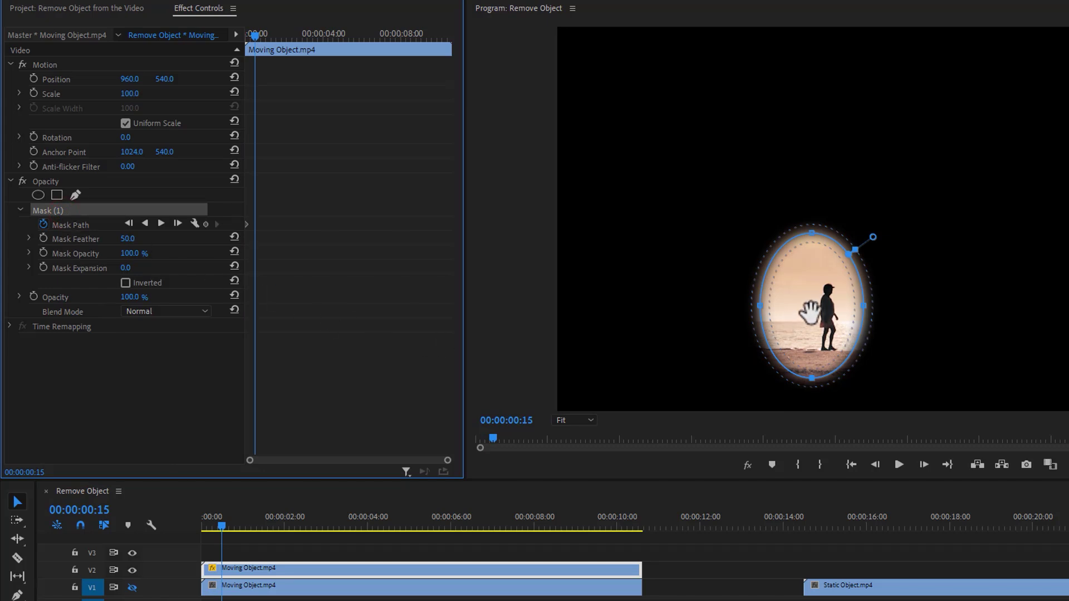
pyautogui.moveTo(809, 313); pyautogui.dragTo(841, 313)
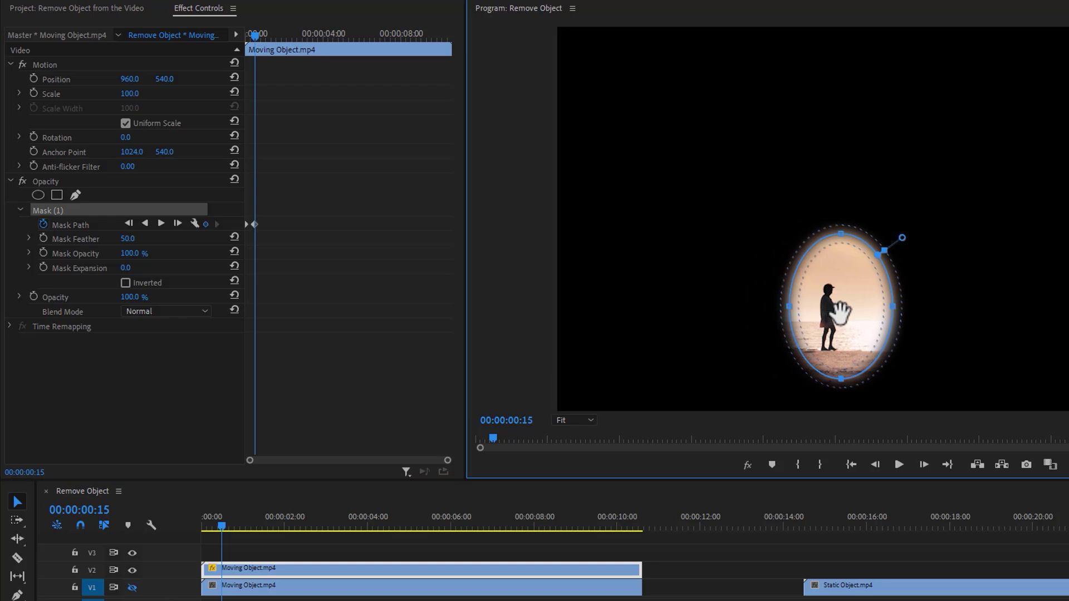
pyautogui.moveTo(225, 526); pyautogui.dragTo(248, 529)
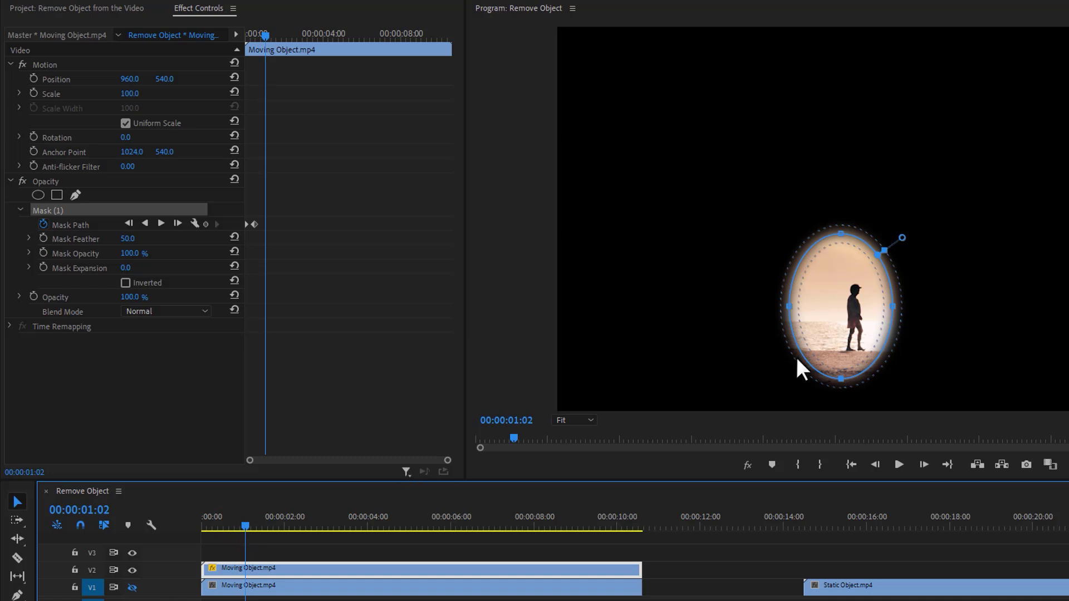
pyautogui.moveTo(828, 337); pyautogui.dragTo(855, 336)
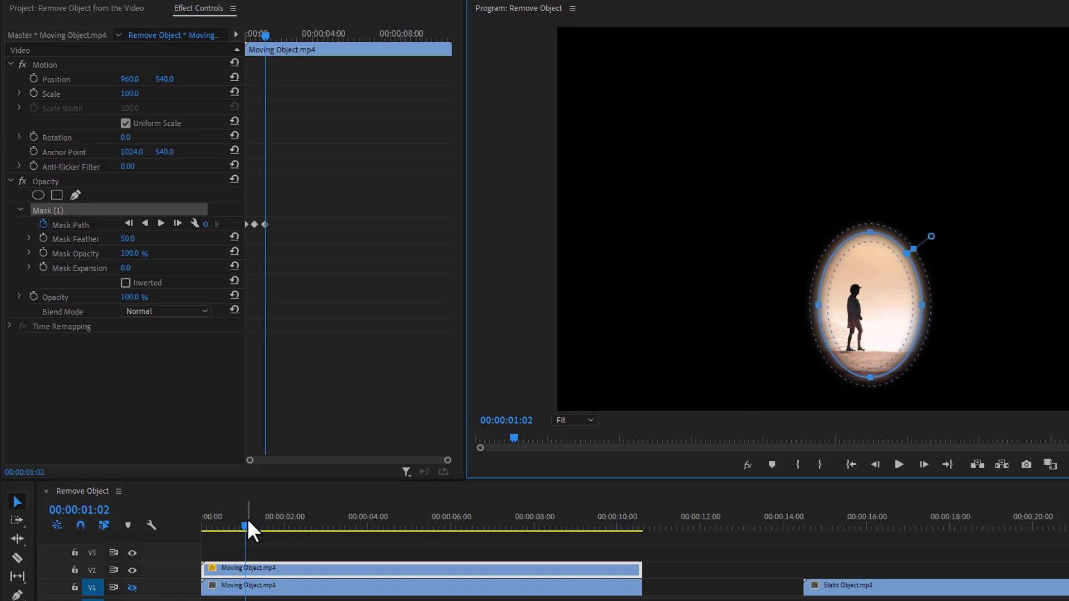
# Step: Track the mask along the walker, pushing it past the right edge at 00:00:09:12
pyautogui.moveTo(250, 531); pyautogui.dragTo(274, 533)
pyautogui.moveTo(847, 334); pyautogui.dragTo(883, 334)
pyautogui.moveTo(287, 524); pyautogui.dragTo(334, 520)
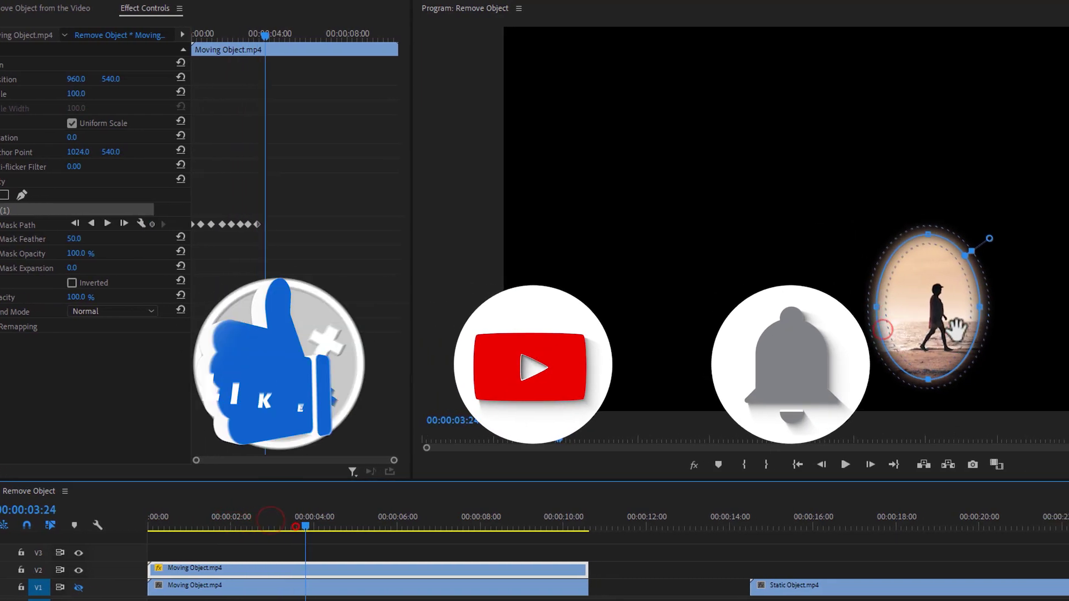
pyautogui.click(399, 525)
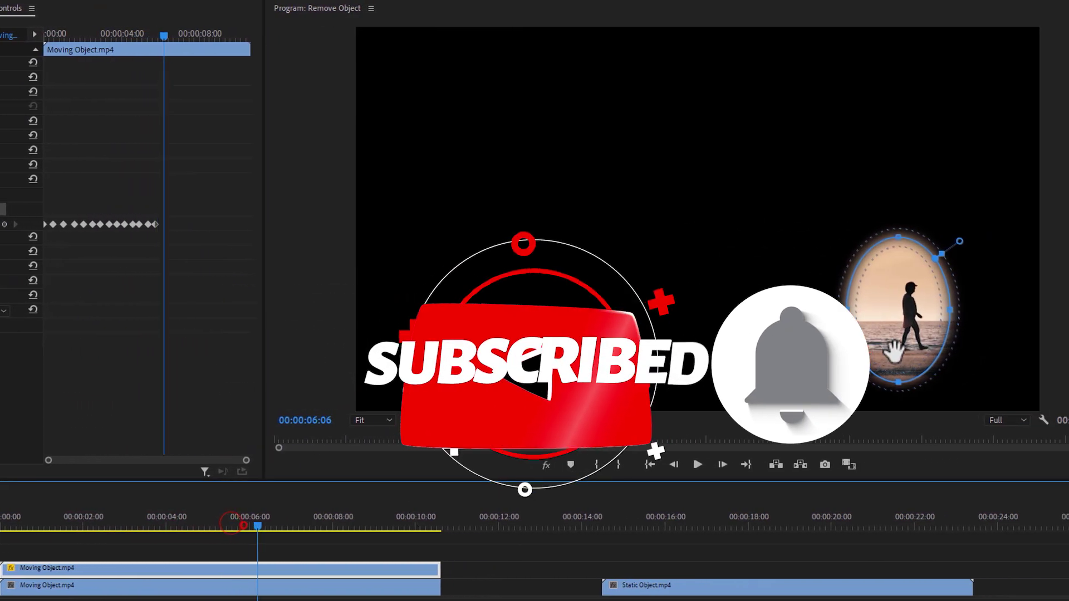
pyautogui.click(350, 523)
pyautogui.moveTo(291, 523); pyautogui.dragTo(348, 530)
pyautogui.moveTo(972, 353); pyautogui.dragTo(1061, 356)
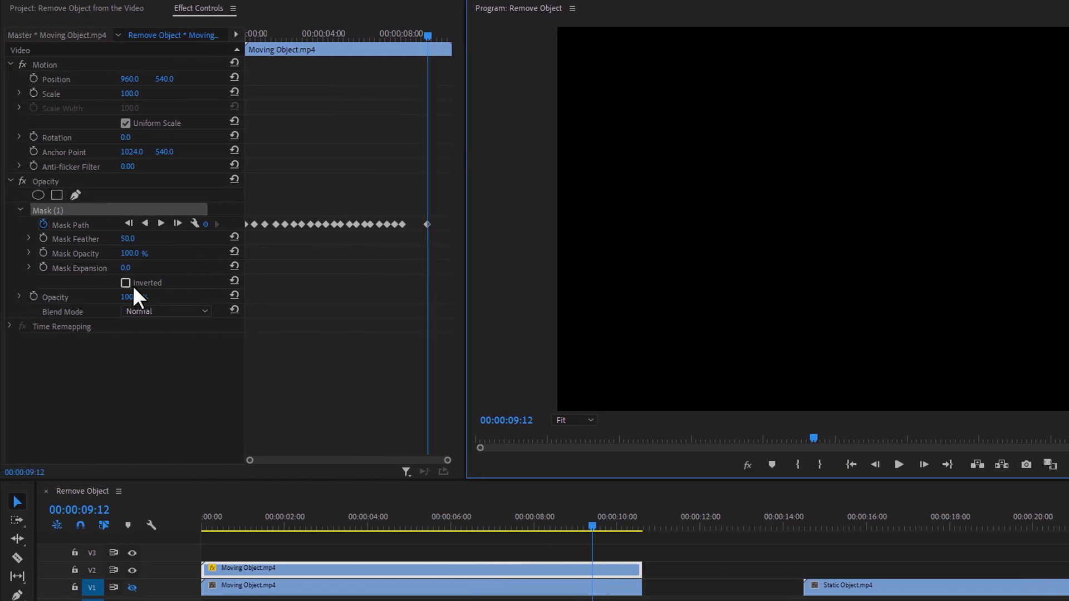
# Step: Invert Mask (1), preview the beach playback, and turn V1's output back on
pyautogui.click(125, 283)
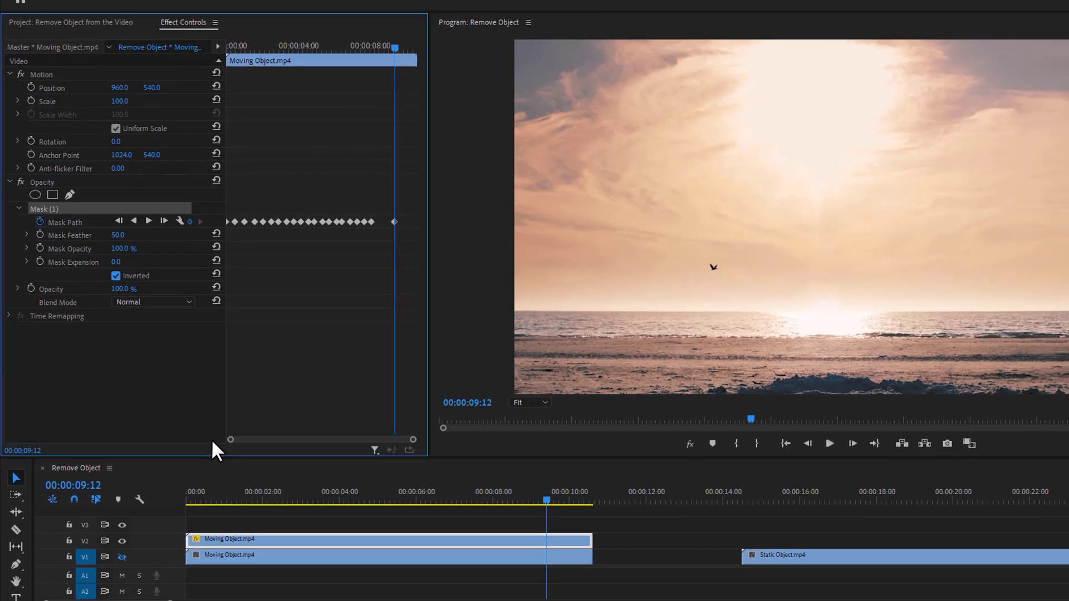
pyautogui.click(210, 524)
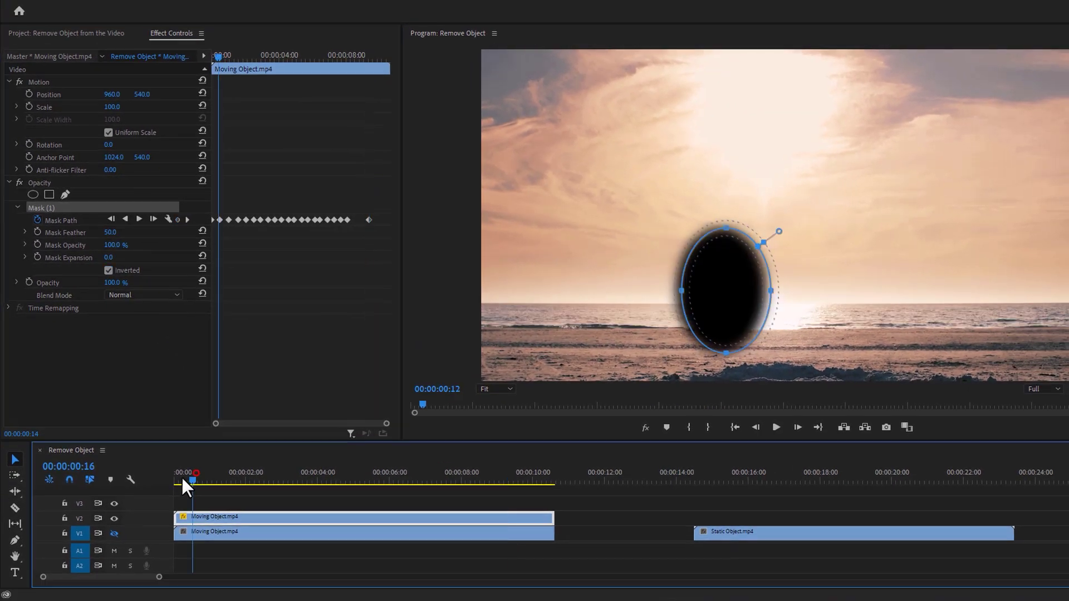
pyautogui.click(775, 427)
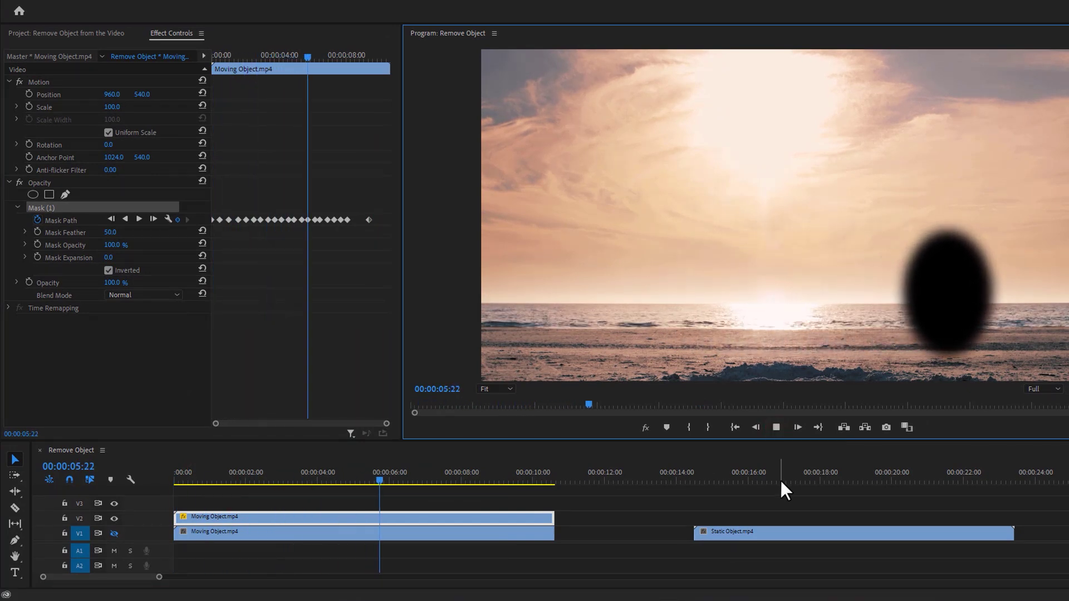
pyautogui.click(776, 427)
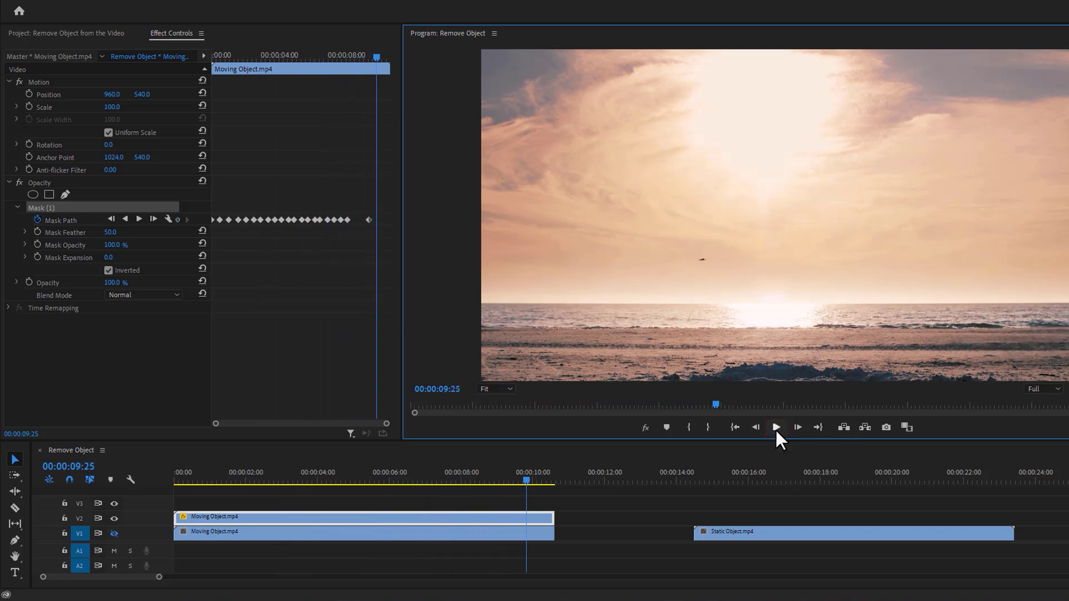
pyautogui.click(114, 533)
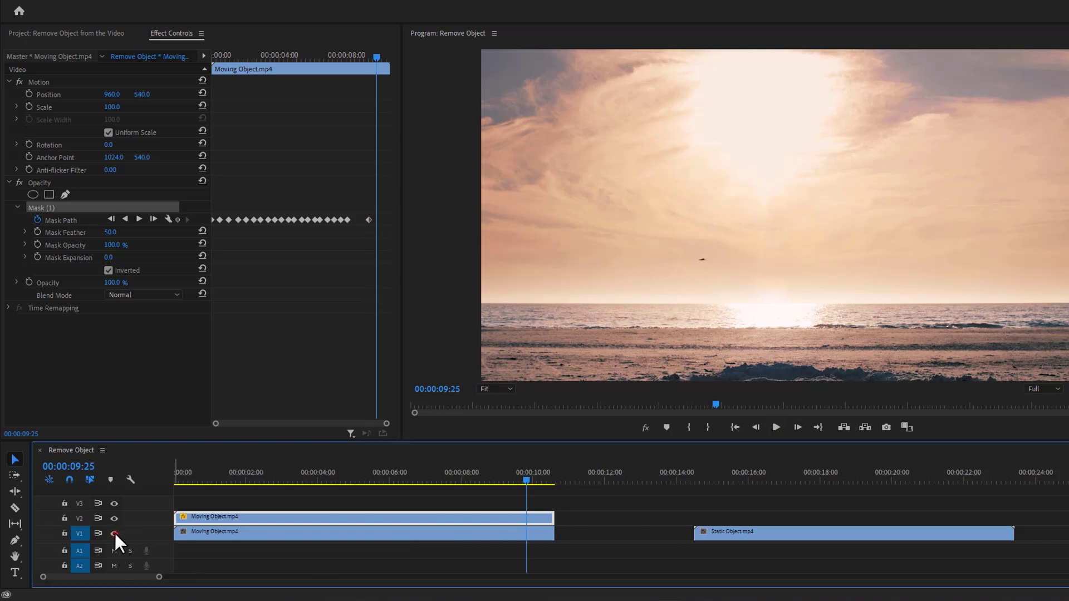
# Step: Split the V1 beach clip at 3:10 and swap its two pieces, closing the gap
pyautogui.moveTo(289, 482)
pyautogui.mouseDown()
pyautogui.moveTo(226, 483)
pyautogui.moveTo(295, 482)
pyautogui.mouseUp()
pyautogui.click(296, 532)
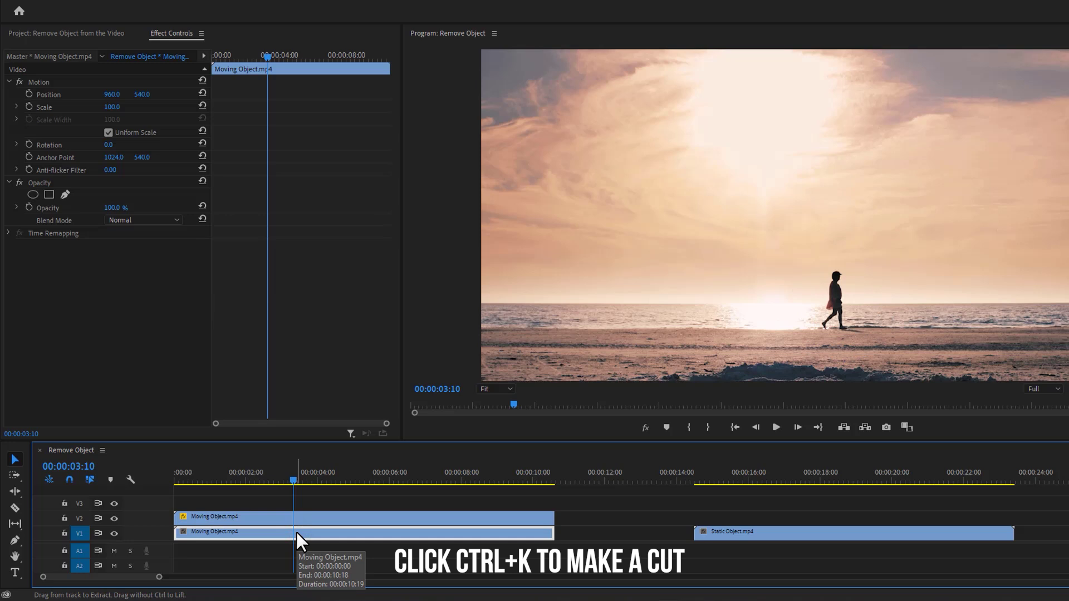
pyautogui.hotkey('ctrl', 'k')
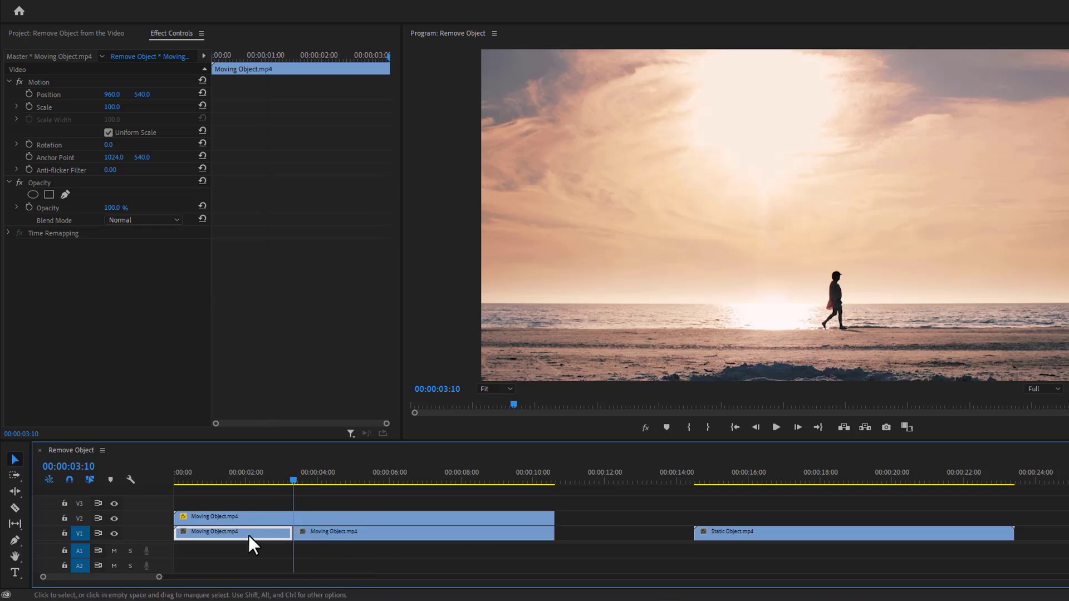
pyautogui.moveTo(241, 535); pyautogui.dragTo(594, 537)
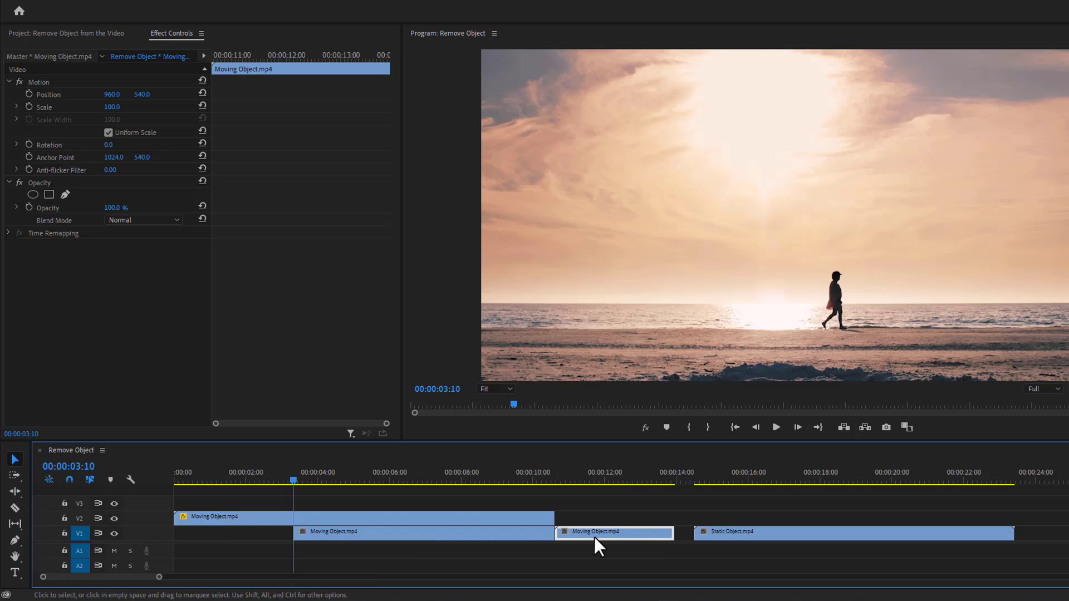
pyautogui.moveTo(456, 538); pyautogui.dragTo(363, 540)
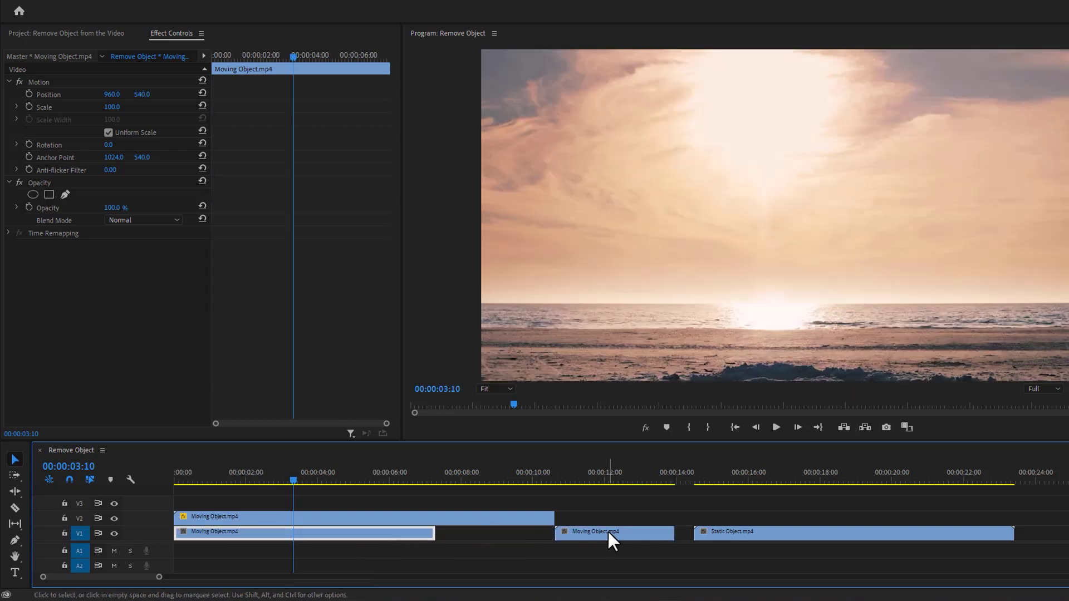
pyautogui.moveTo(608, 532); pyautogui.dragTo(488, 543)
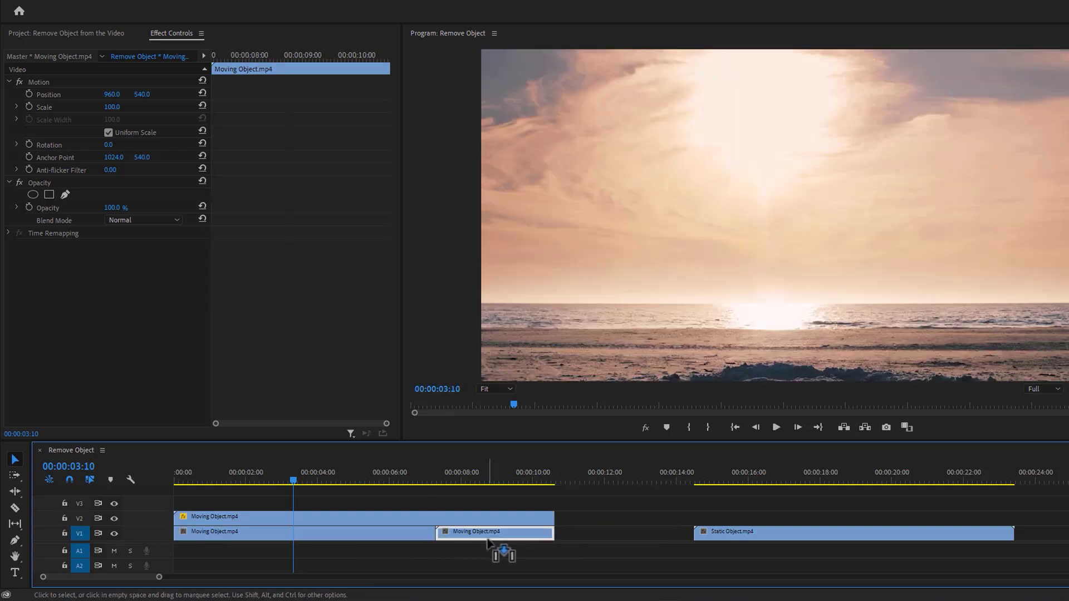
# Step: Mark an in point at the sequence start, then scrub to the clips' end
pyautogui.click(174, 481)
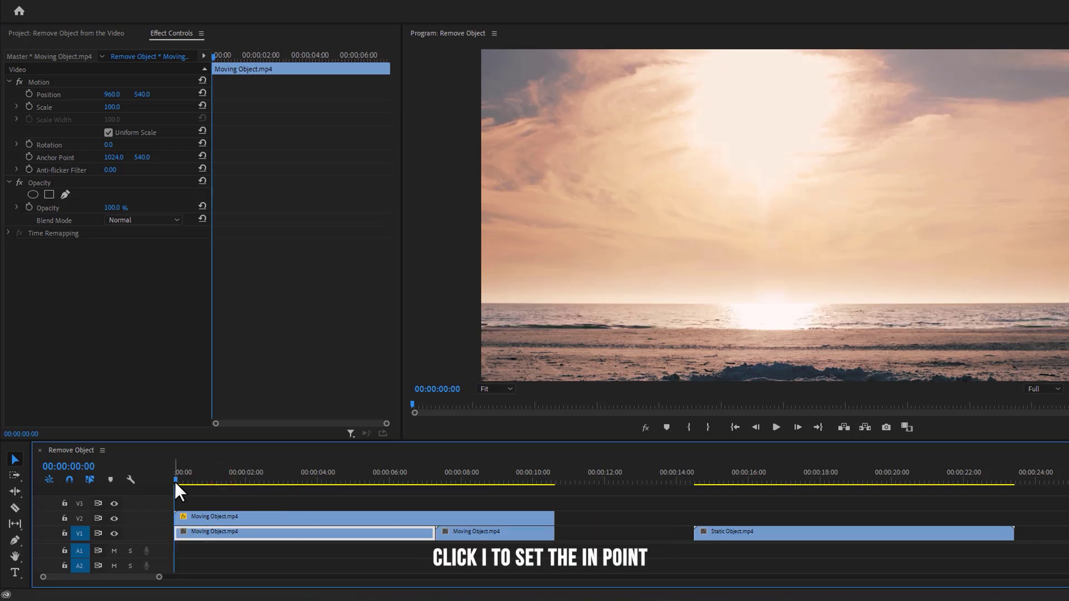
pyautogui.press('i')
pyautogui.moveTo(497, 468); pyautogui.dragTo(556, 480)
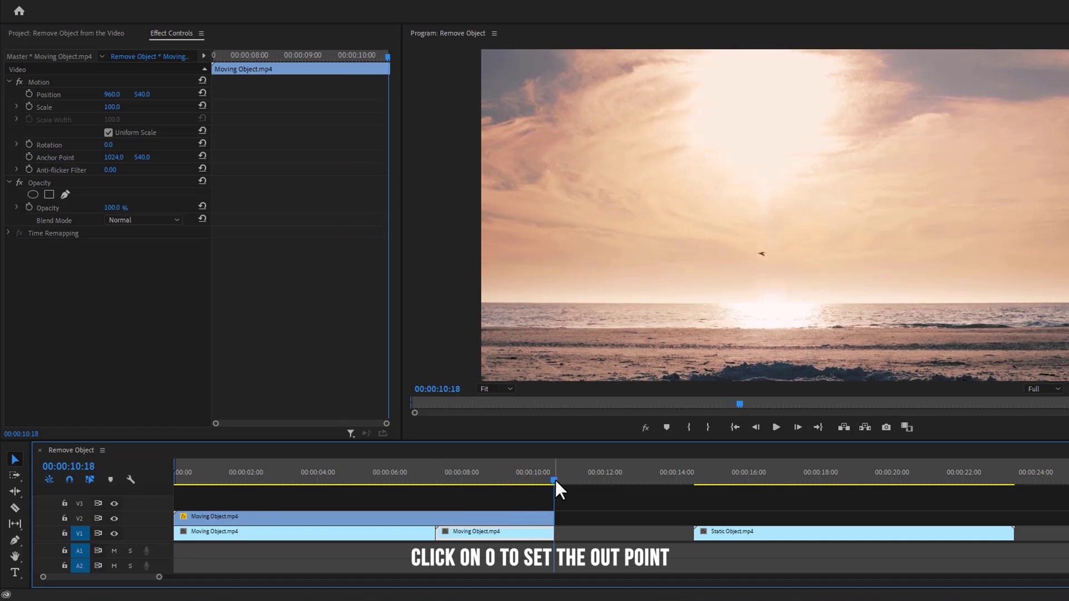
# Step: Set the out point at 10:18, render In to Out, and play the rendered beach section
pyautogui.press('o')
pyautogui.click(80, 7)
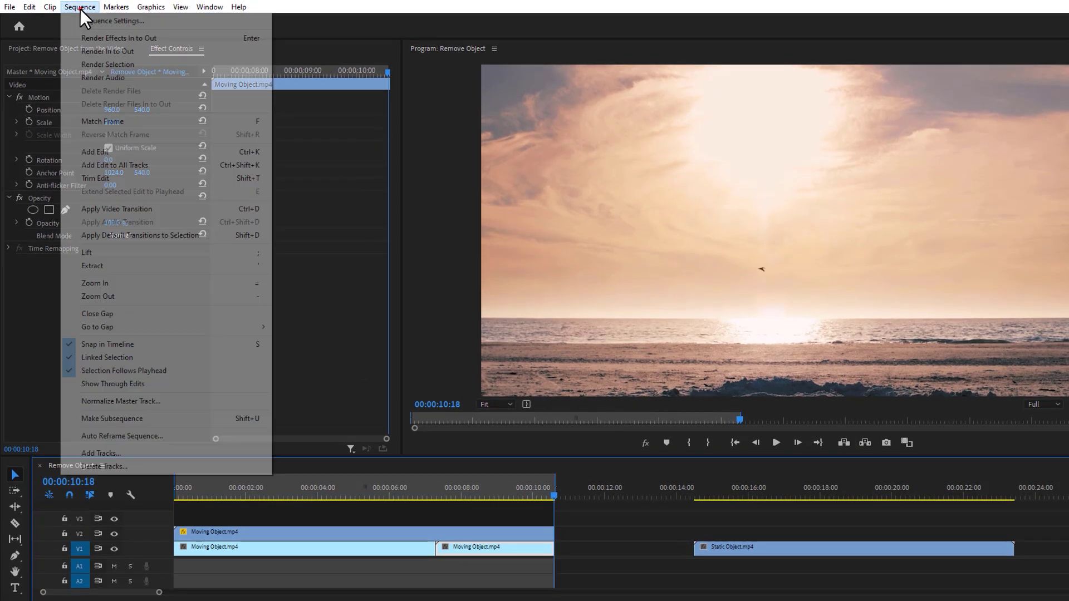
pyautogui.click(144, 51)
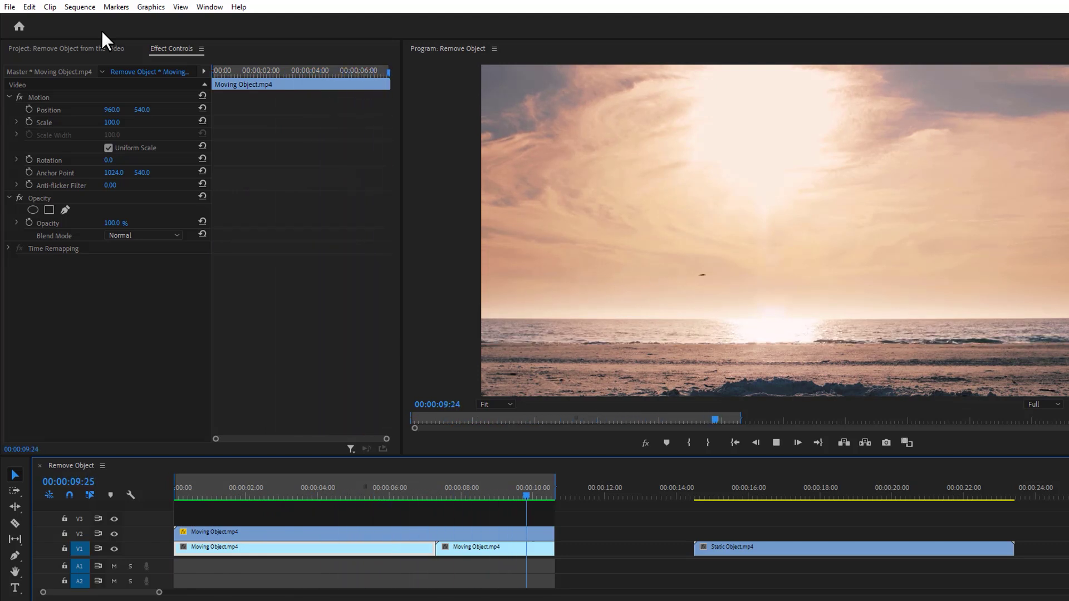
pyautogui.press('space')
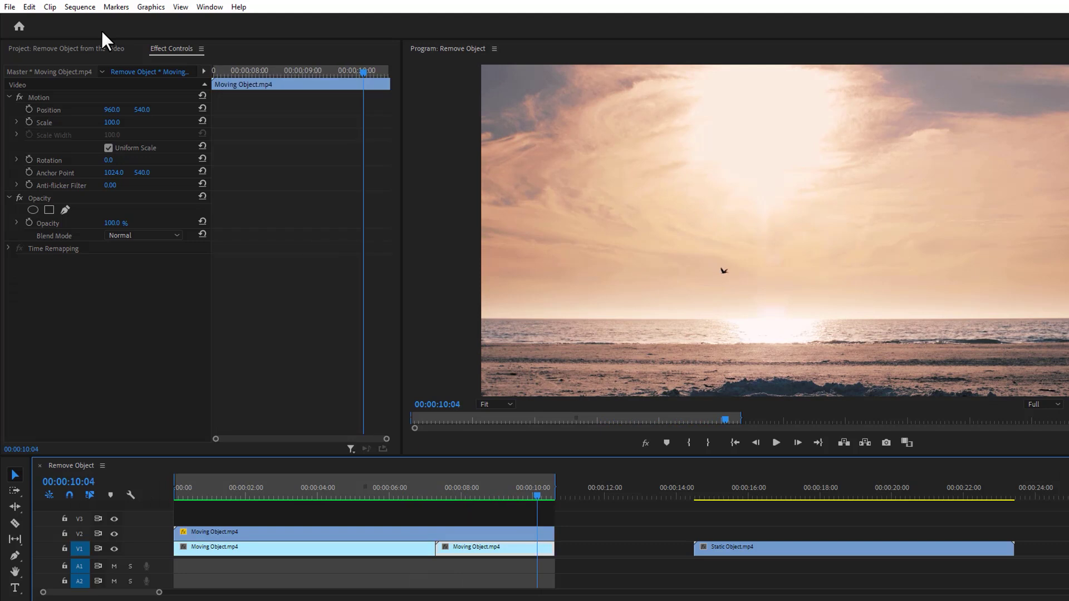
# Step: Jump to the Static Object cow field clip and stop playback at 00:00:20:06
pyautogui.click(699, 484)
pyautogui.press('space')
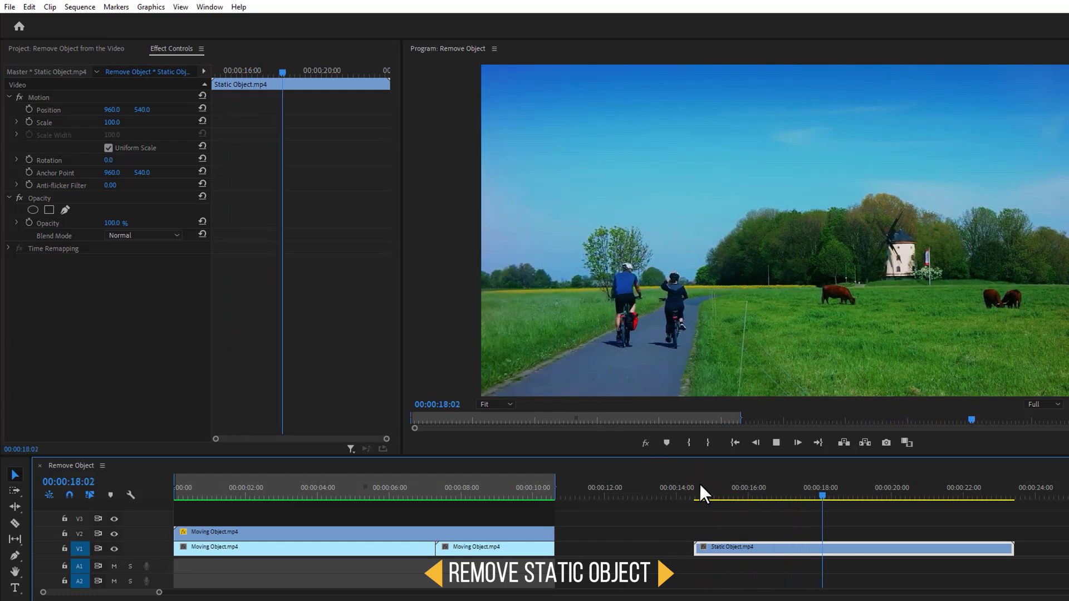
pyautogui.press('space')
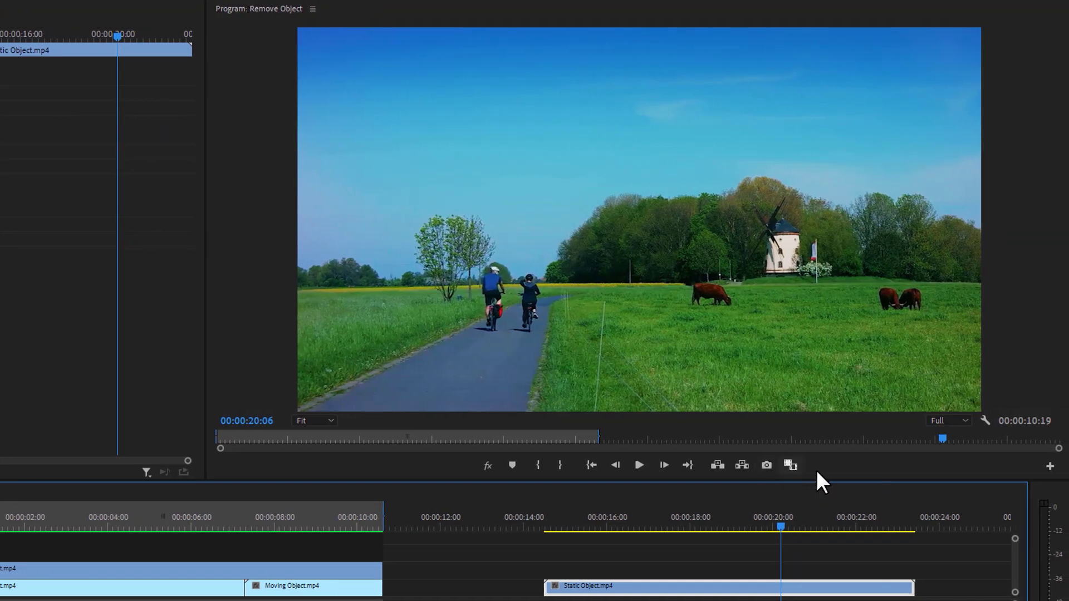
# Step: Add the Export Frame camera button to the Program monitor's playback controls
pyautogui.click(1050, 468)
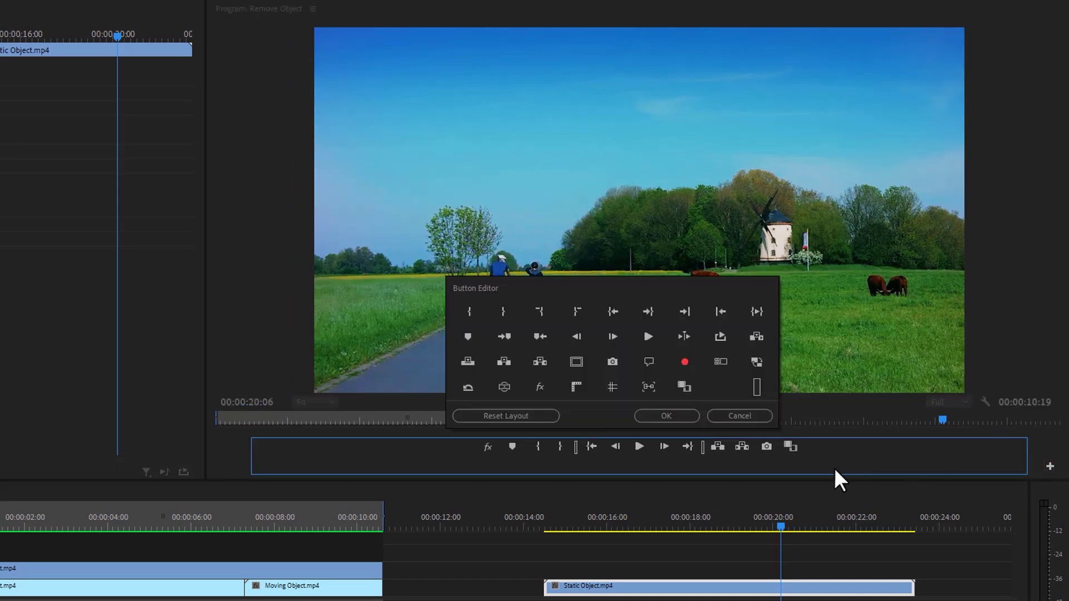
pyautogui.moveTo(613, 362); pyautogui.dragTo(810, 448)
pyautogui.click(666, 416)
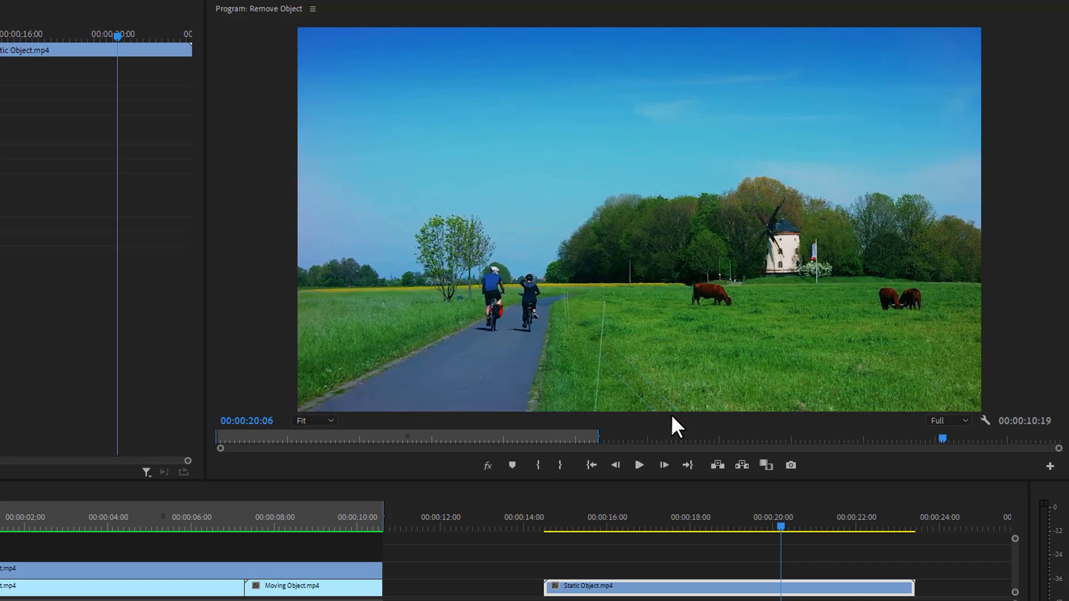
# Step: Export frame 00:00:20:06 as a PNG with Import into project unchecked, then show the Project bin
pyautogui.click(789, 465)
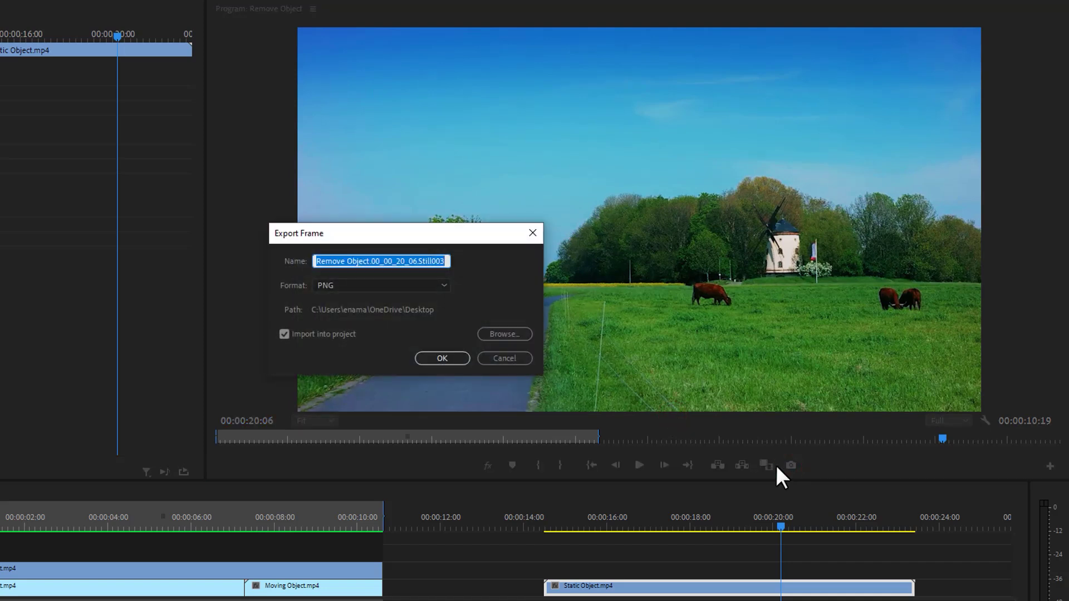
pyautogui.click(284, 336)
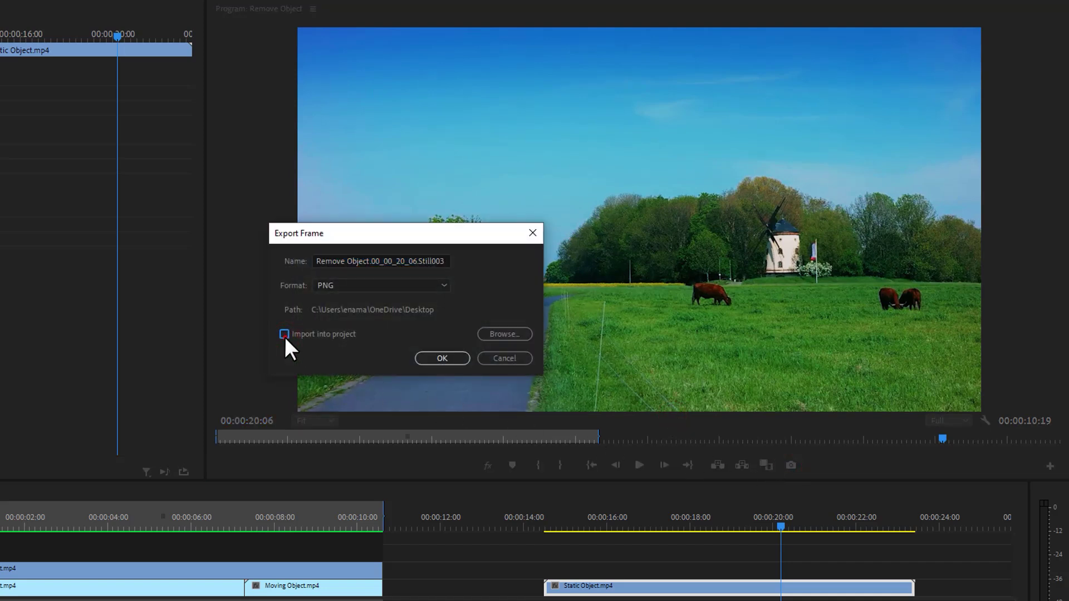
pyautogui.click(461, 362)
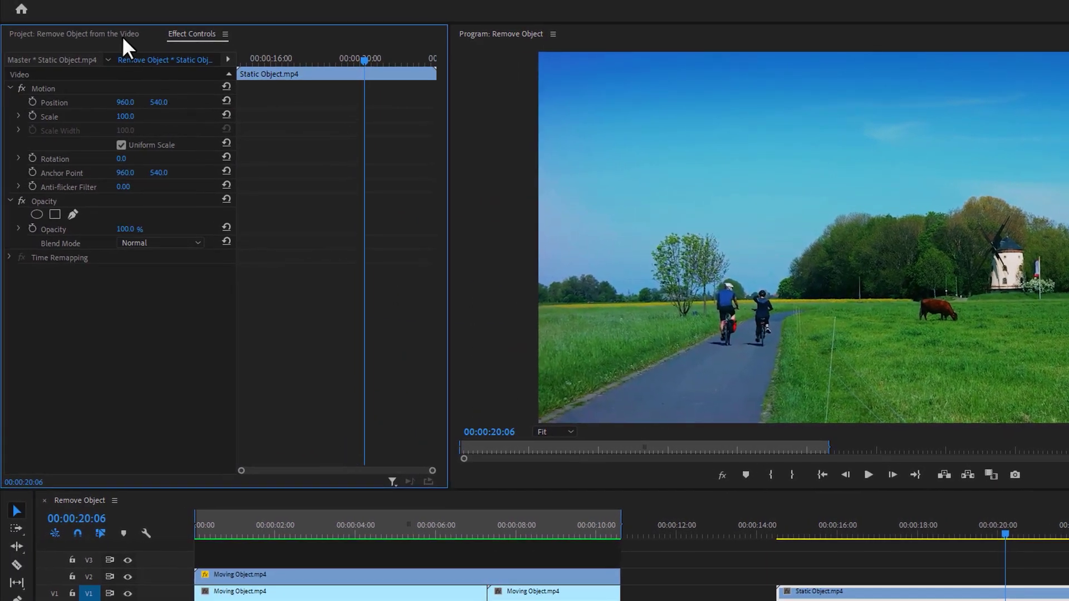
pyautogui.click(122, 36)
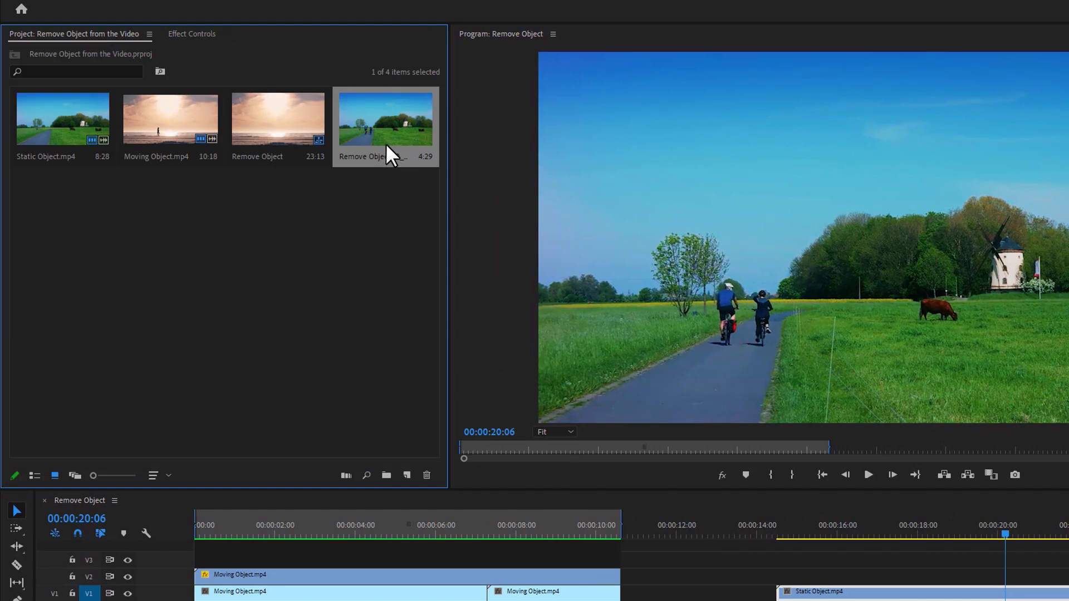
# Step: Add a four-point opacity mask to Static Object, fit its corners around the cow, and invert it
pyautogui.click(192, 35)
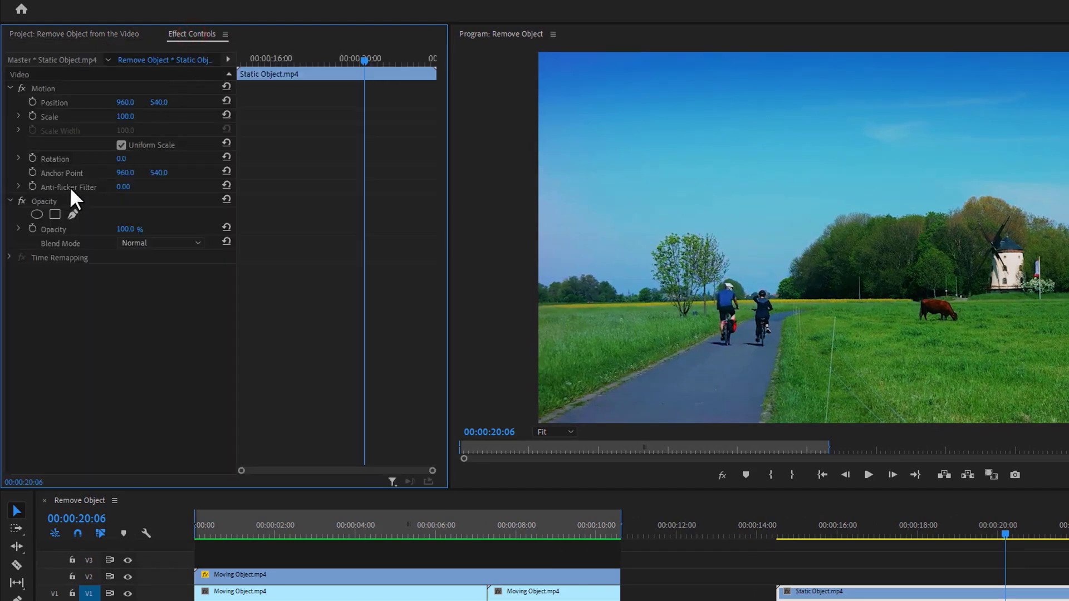
pyautogui.click(53, 196)
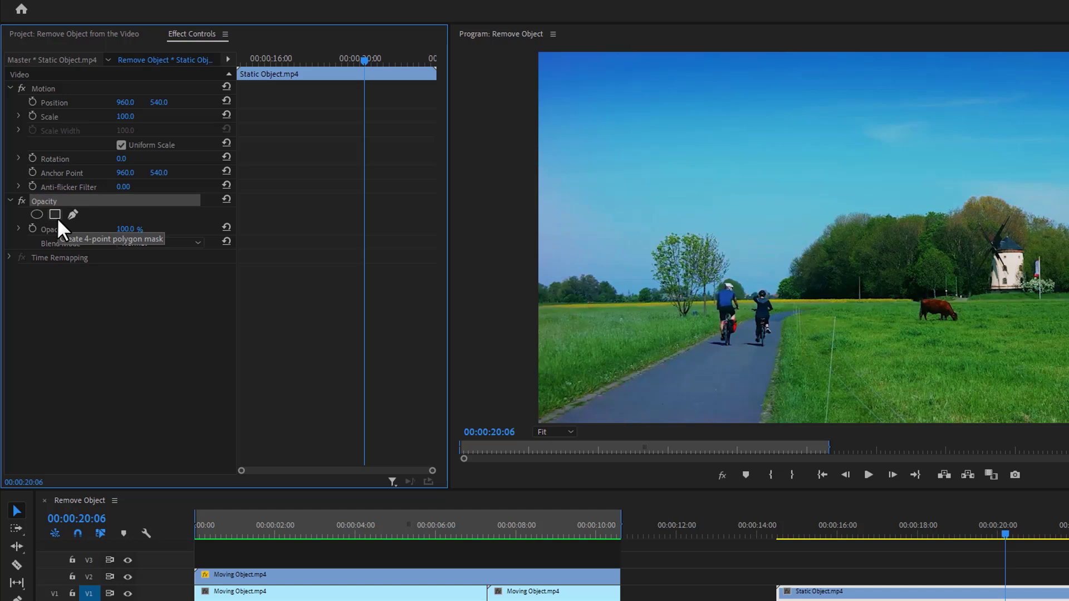
pyautogui.click(57, 218)
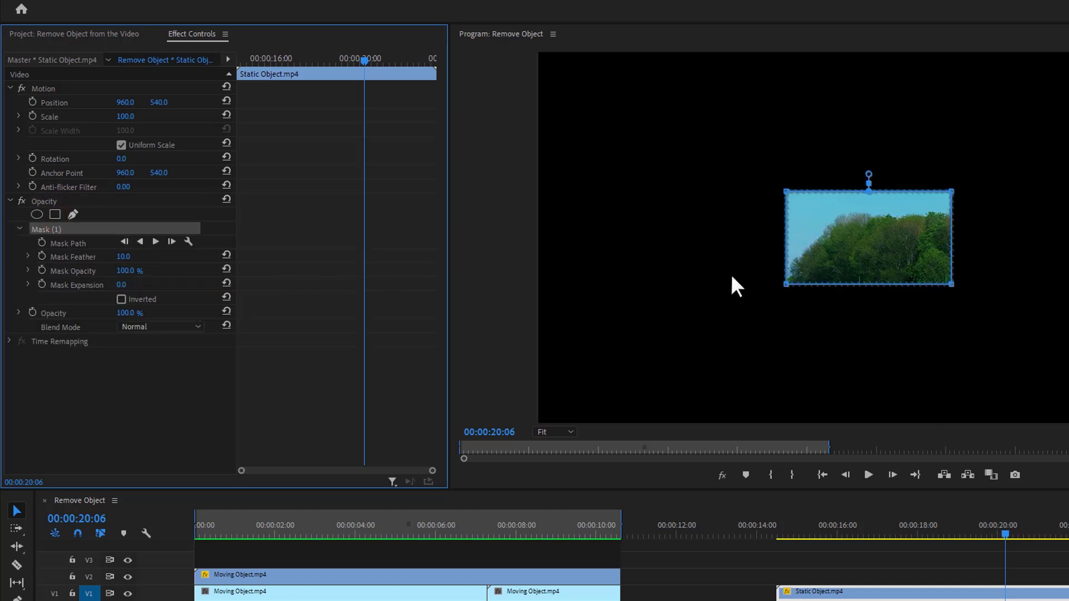
pyautogui.moveTo(854, 231); pyautogui.dragTo(894, 298)
pyautogui.moveTo(837, 256); pyautogui.dragTo(882, 295)
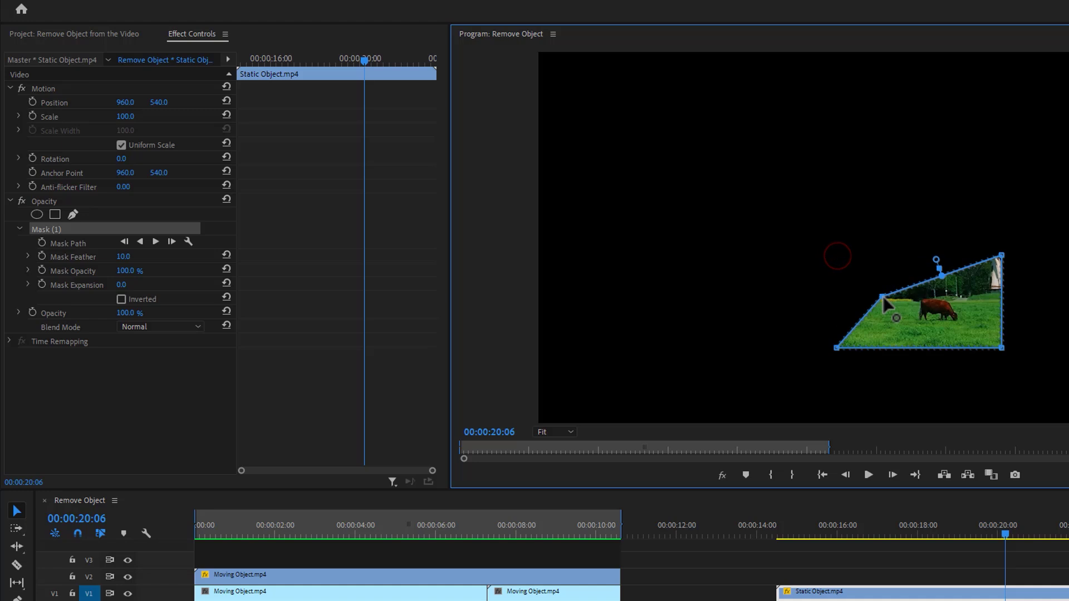
pyautogui.moveTo(1001, 255); pyautogui.dragTo(976, 288)
pyautogui.moveTo(1001, 347); pyautogui.dragTo(973, 335)
pyautogui.moveTo(836, 348); pyautogui.dragTo(890, 335)
pyautogui.moveTo(881, 296); pyautogui.dragTo(896, 295)
pyautogui.moveTo(890, 335); pyautogui.dragTo(898, 330)
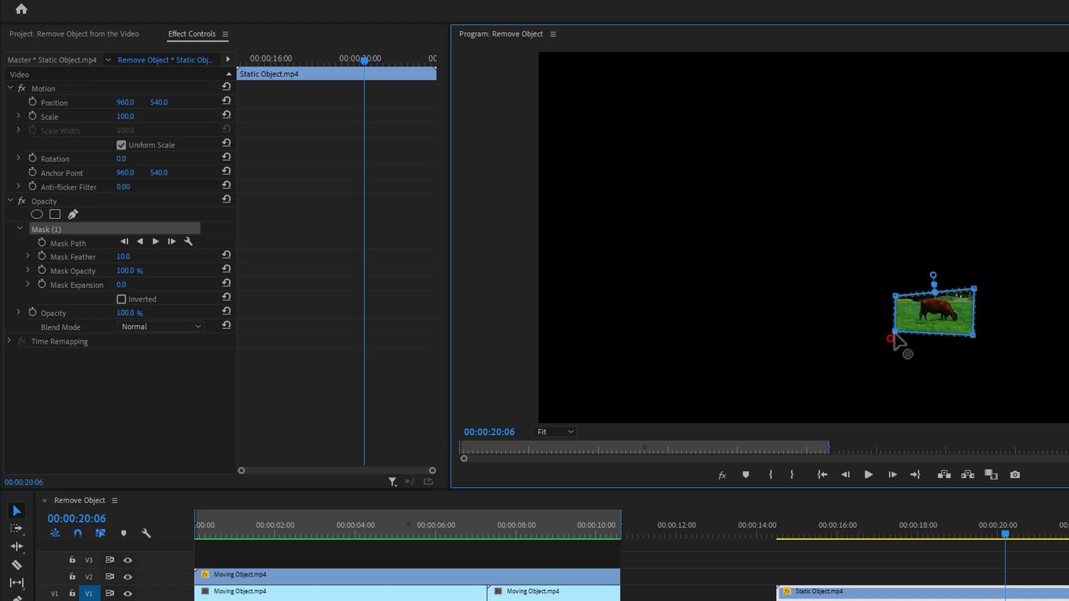
pyautogui.moveTo(974, 336); pyautogui.dragTo(976, 328)
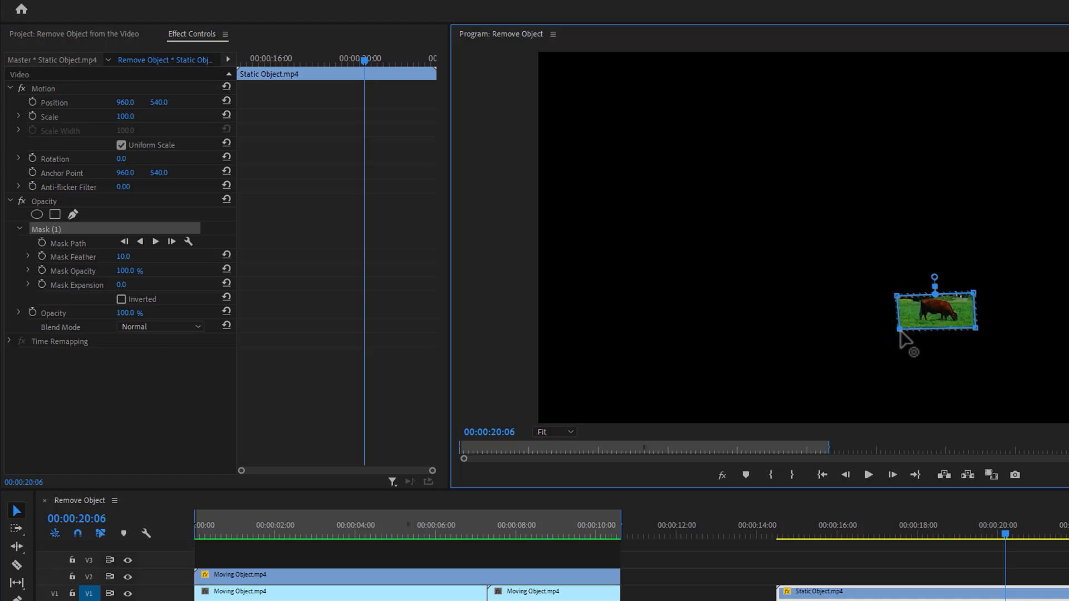
pyautogui.click(123, 300)
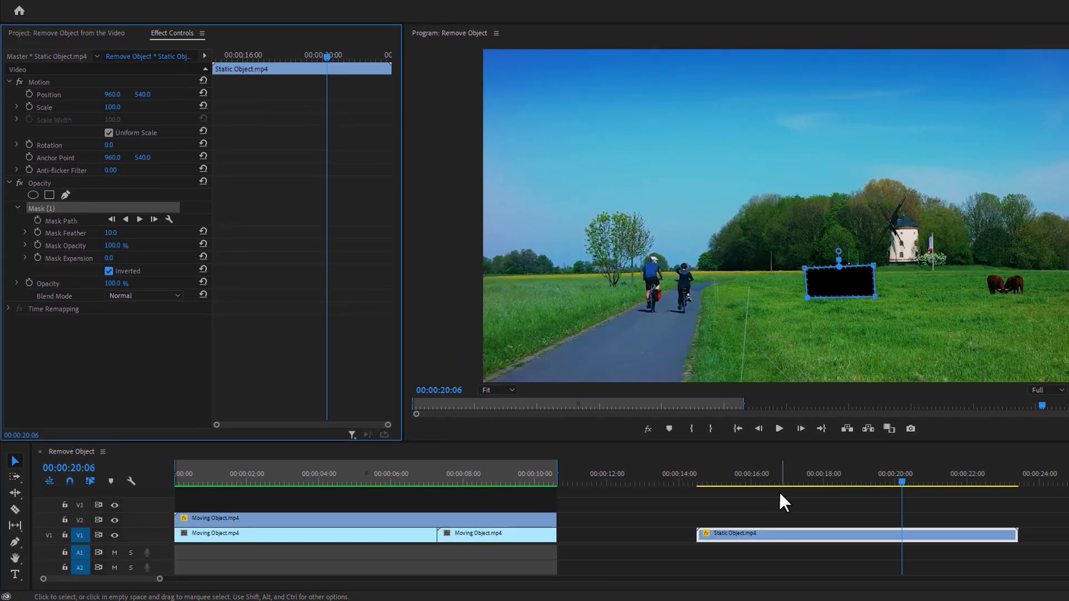
# Step: Preview the masked field clip from about 15:00
pyautogui.click(721, 482)
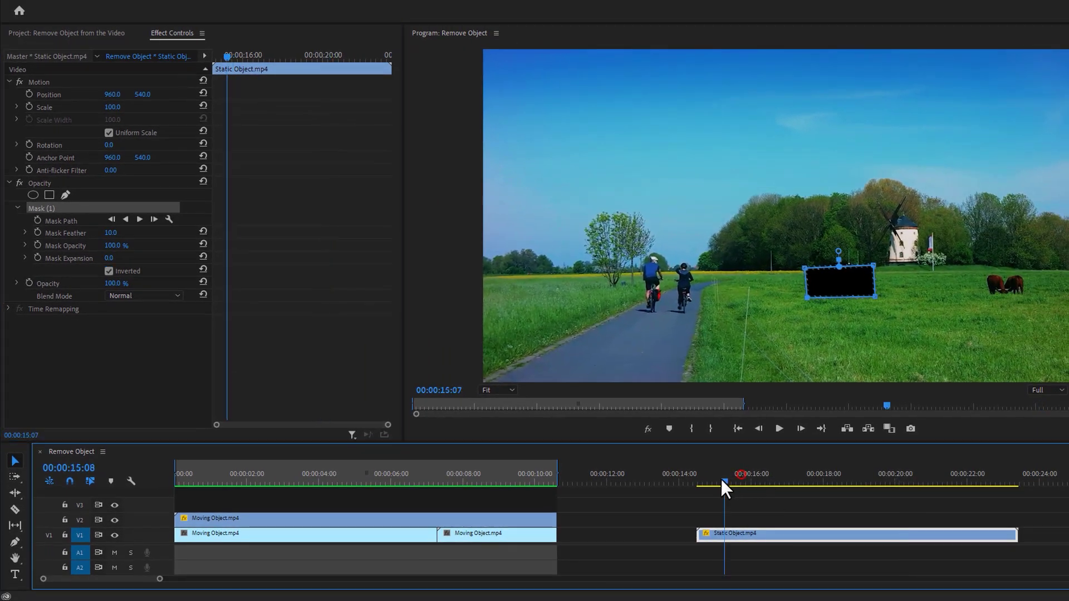
pyautogui.press('space')
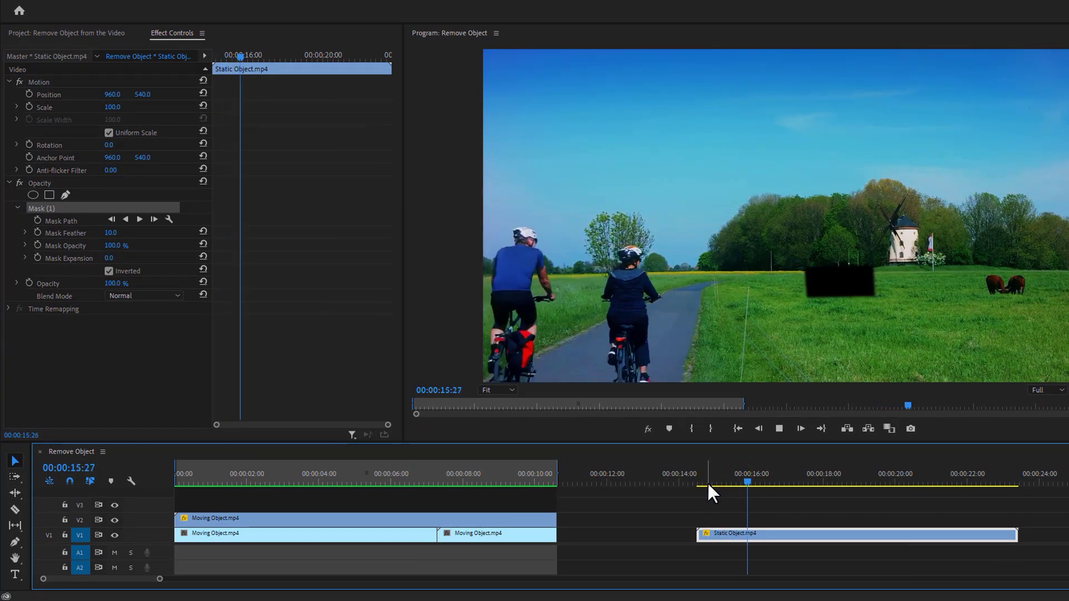
pyautogui.press('space')
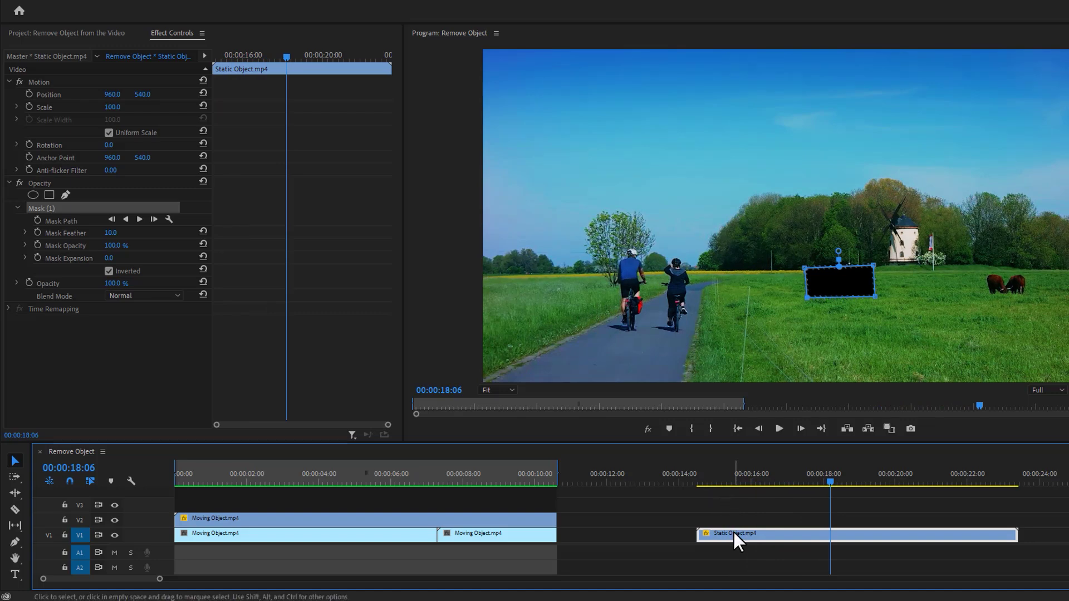
# Step: Move Static Object.mp4 to V2 and lay the PNG still on V1, extended to match
pyautogui.moveTo(734, 532); pyautogui.dragTo(735, 522)
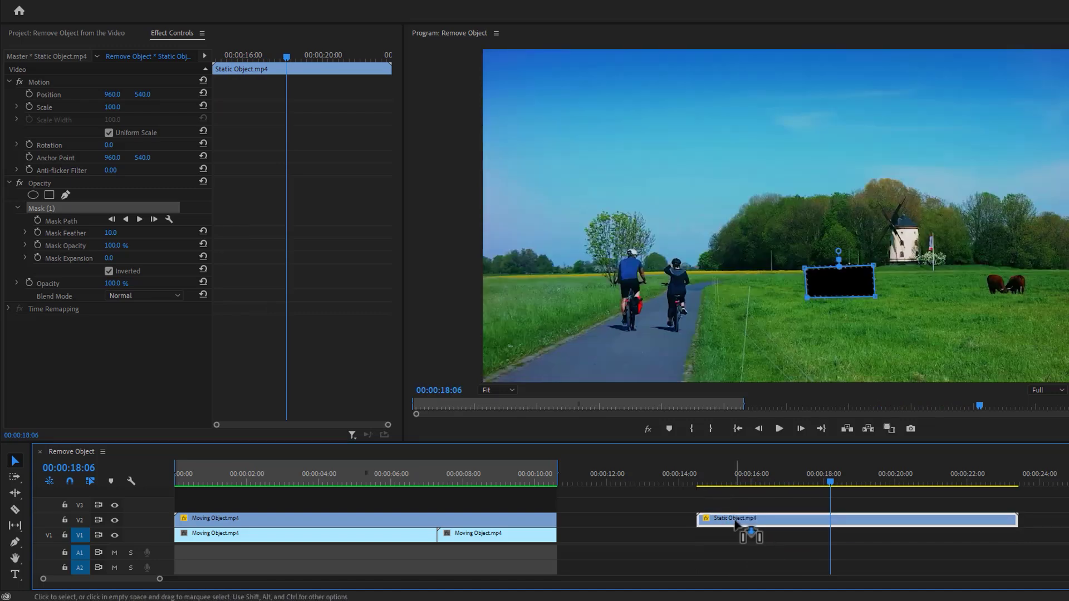
pyautogui.click(79, 37)
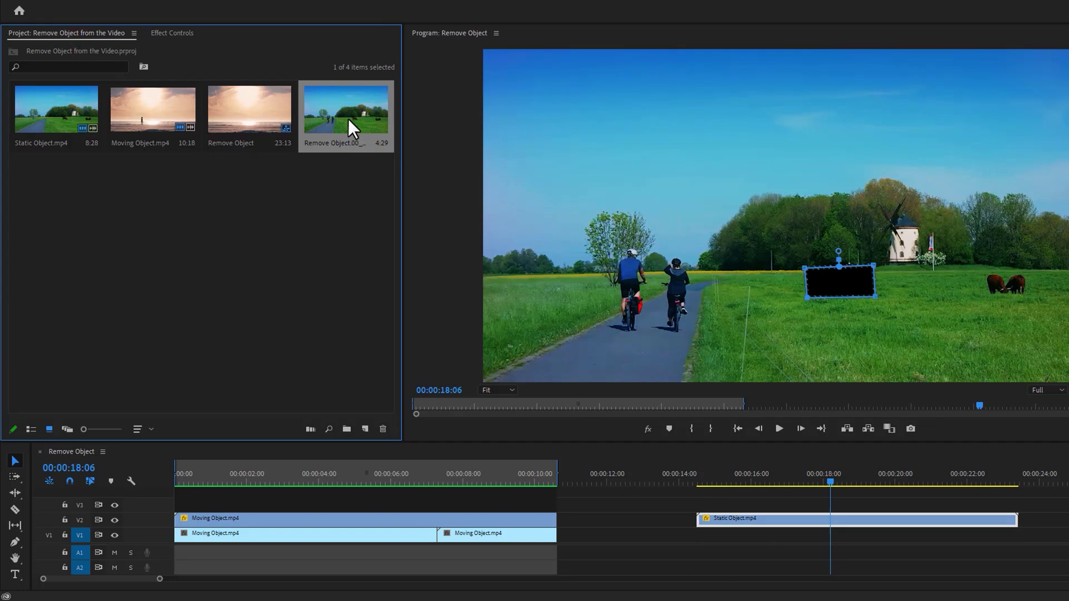
pyautogui.moveTo(350, 122); pyautogui.dragTo(690, 537)
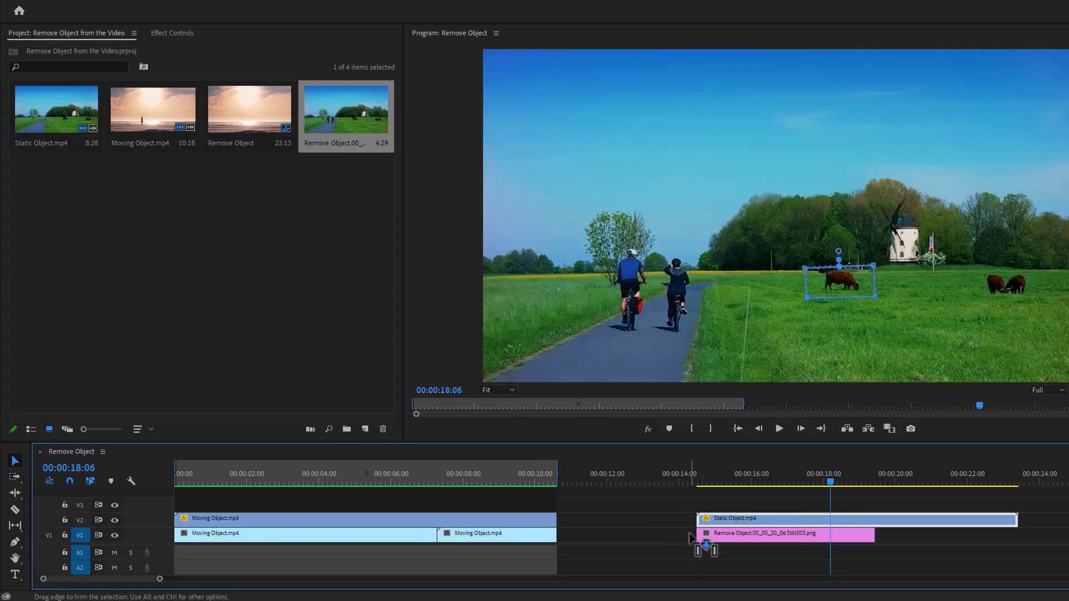
pyautogui.moveTo(875, 533); pyautogui.dragTo(1013, 540)
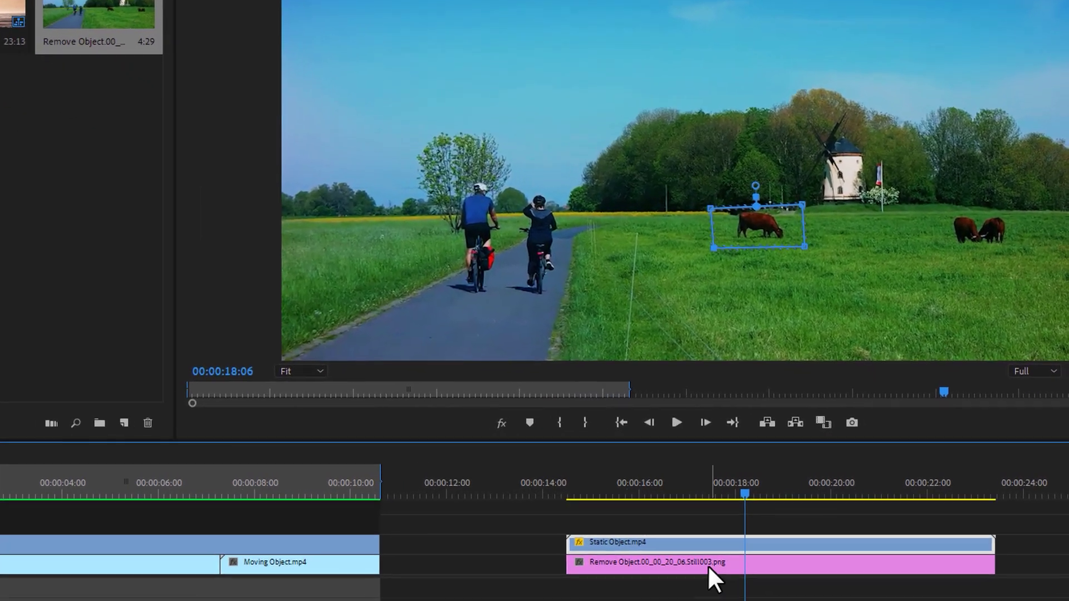
# Step: Open the pink still clip Remove Object.00_00_20_06.Still003.png in Adobe Photoshop via Edit in Adobe Photoshop
pyautogui.click(799, 534)
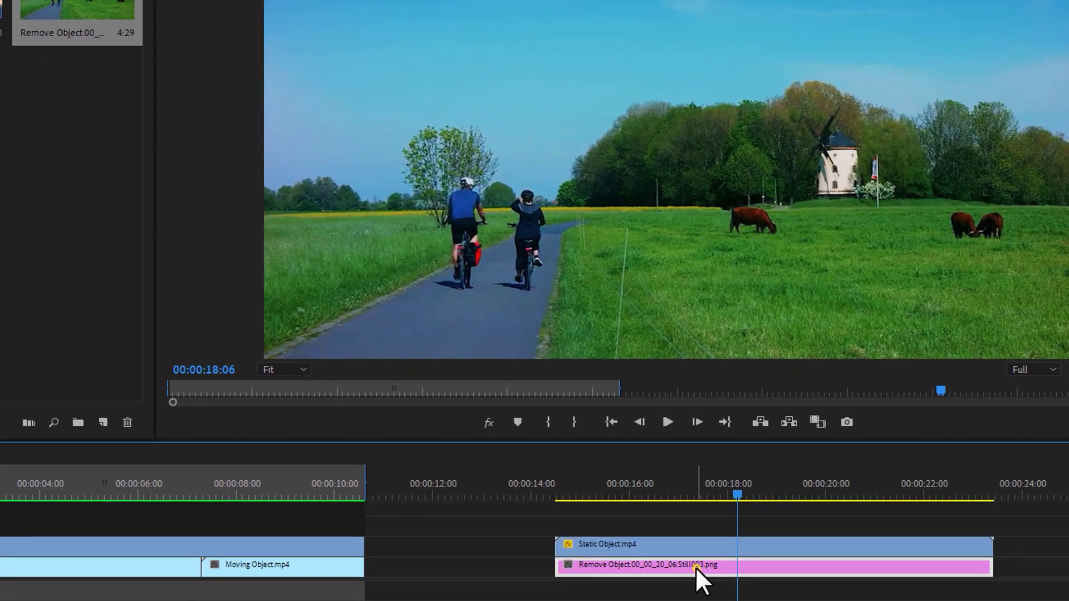
pyautogui.rightClick(695, 567)
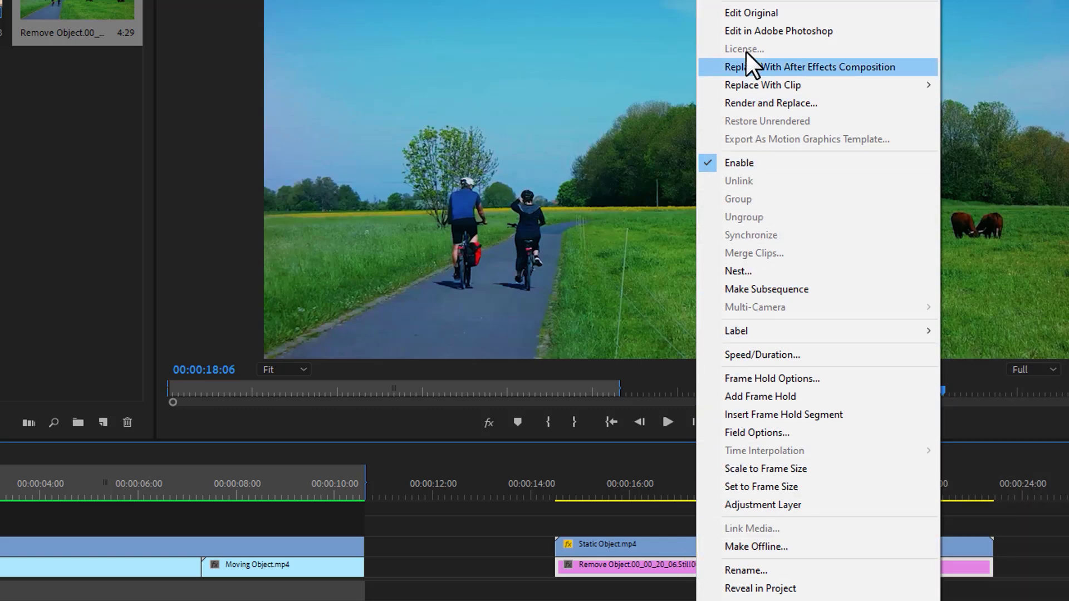
pyautogui.click(857, 31)
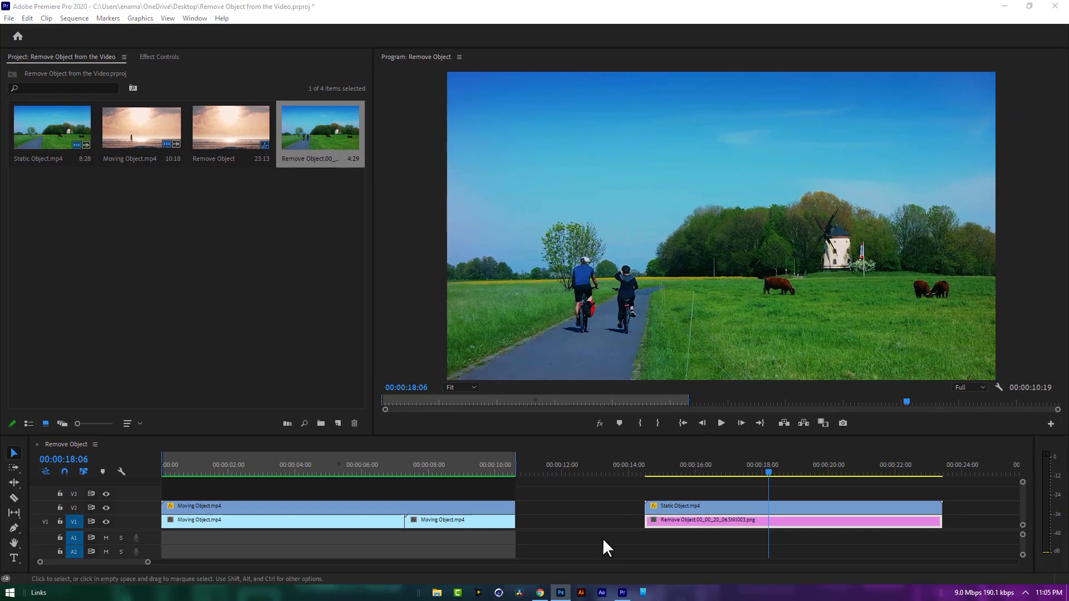
pyautogui.click(562, 593)
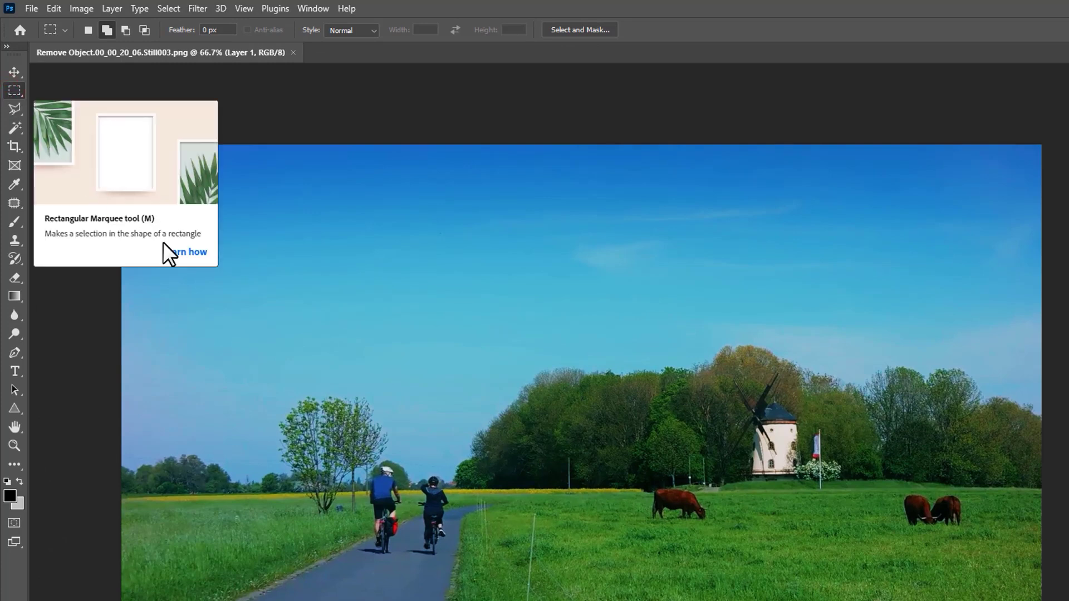
# Step: Content-Aware fill a rectangular selection around the lone cow, then save the still
pyautogui.moveTo(637, 485); pyautogui.dragTo(727, 528)
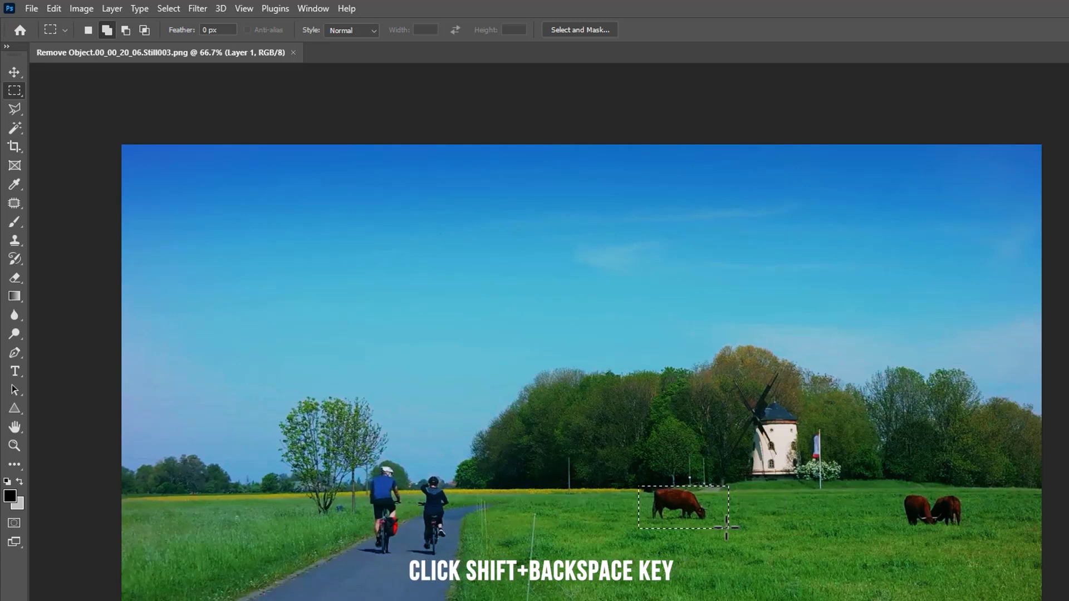
pyautogui.hotkey('shift', 'BackSpace')
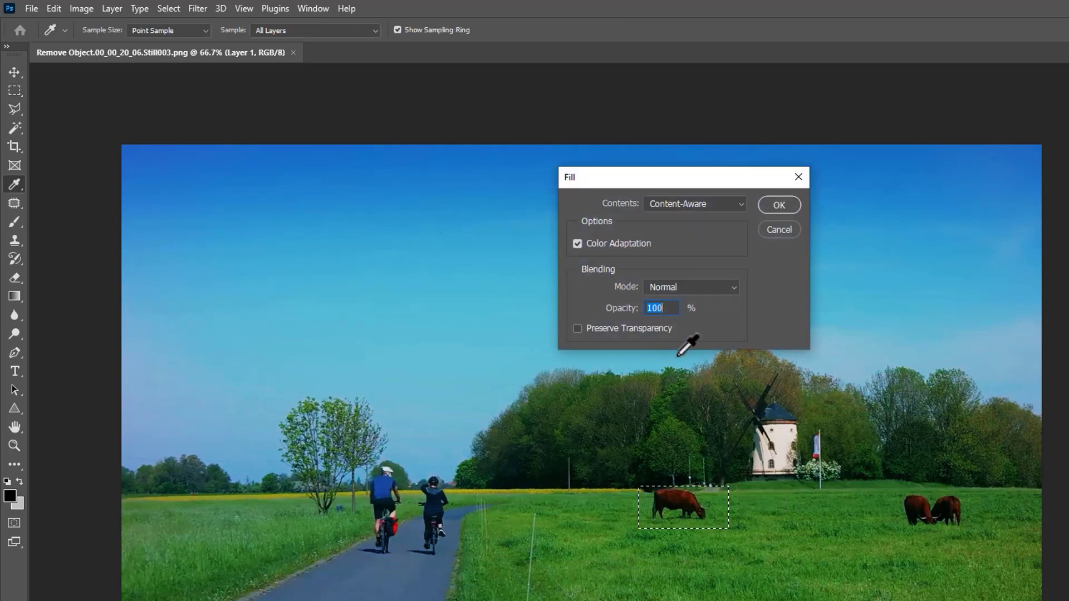
pyautogui.click(721, 205)
pyautogui.click(707, 266)
pyautogui.click(778, 205)
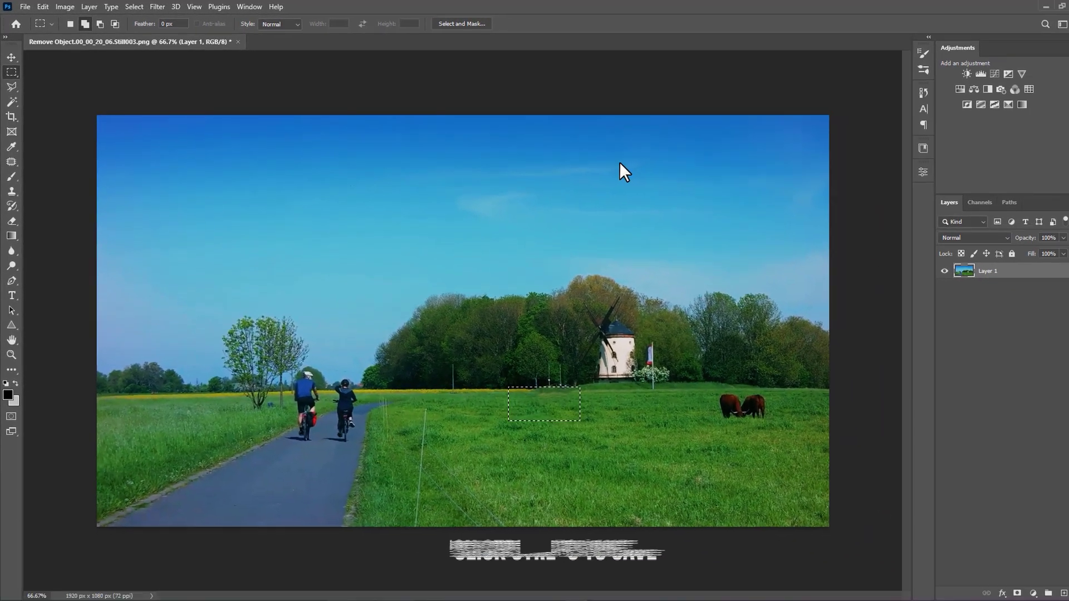
pyautogui.hotkey('ctrl', 's')
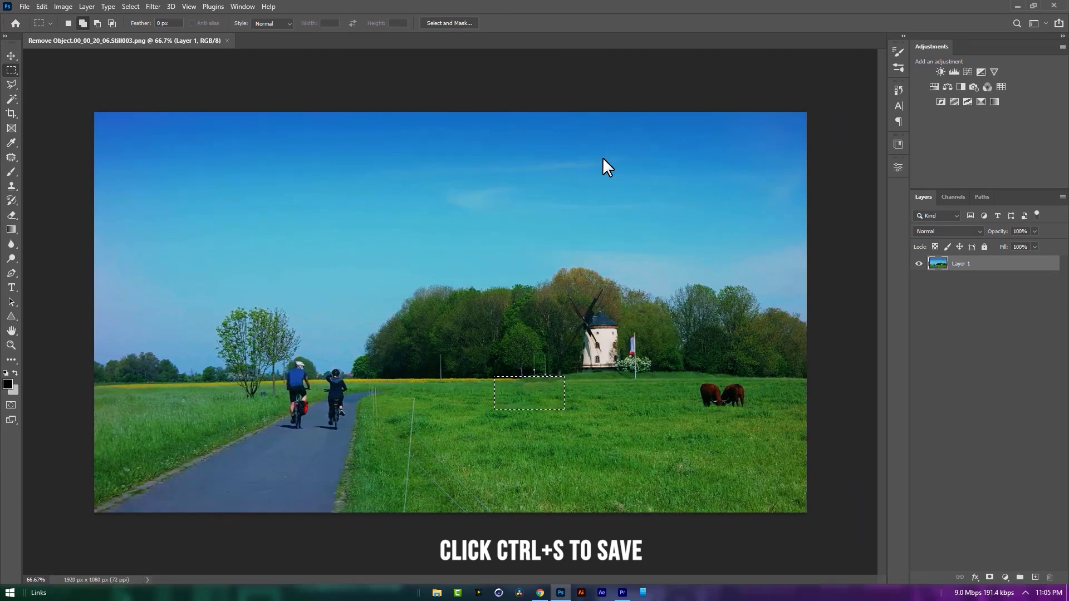
# Step: Back in Premiere, play the field clip from about 14:17 to check the cow is gone
pyautogui.click(1015, 4)
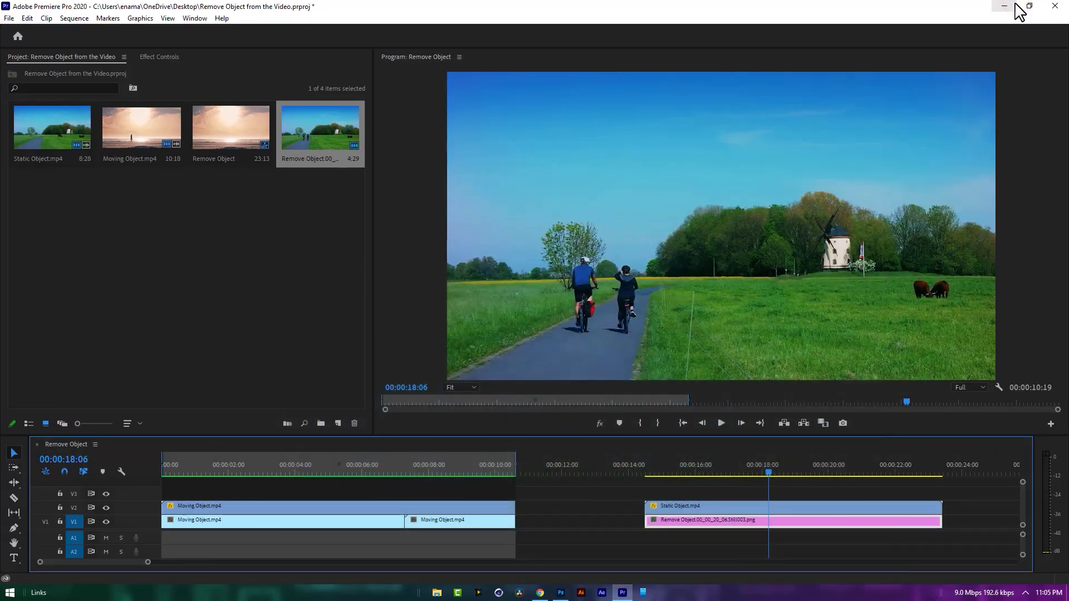
pyautogui.click(647, 467)
pyautogui.press('space')
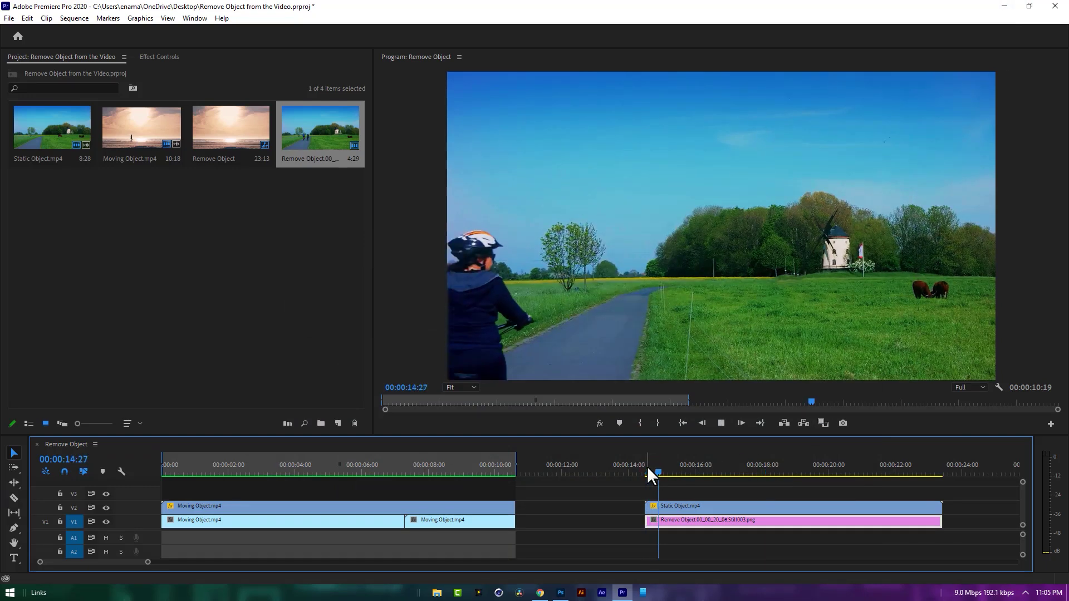